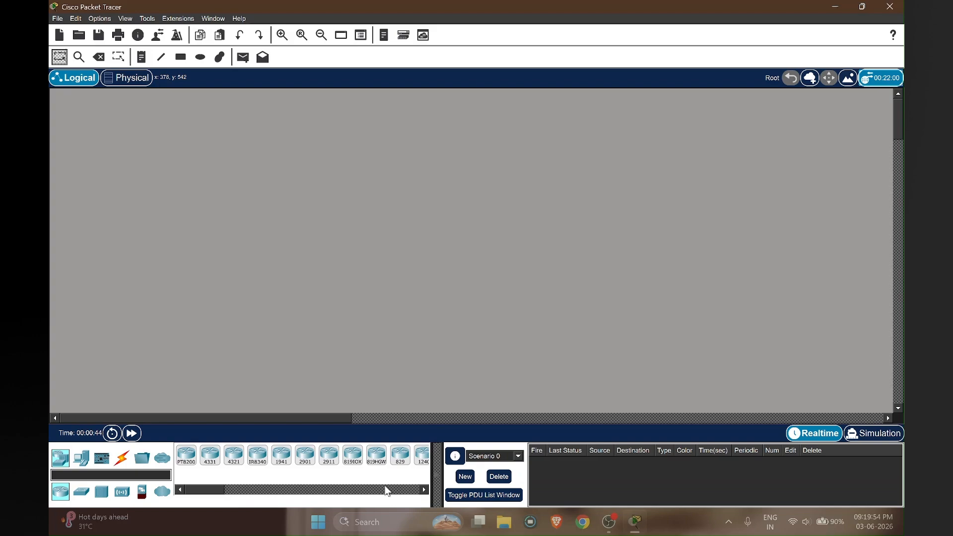
- Place a generic PT-Router from the Routers list onto the empty workspace
drag(442, 467, 479, 471)
click(462, 489)
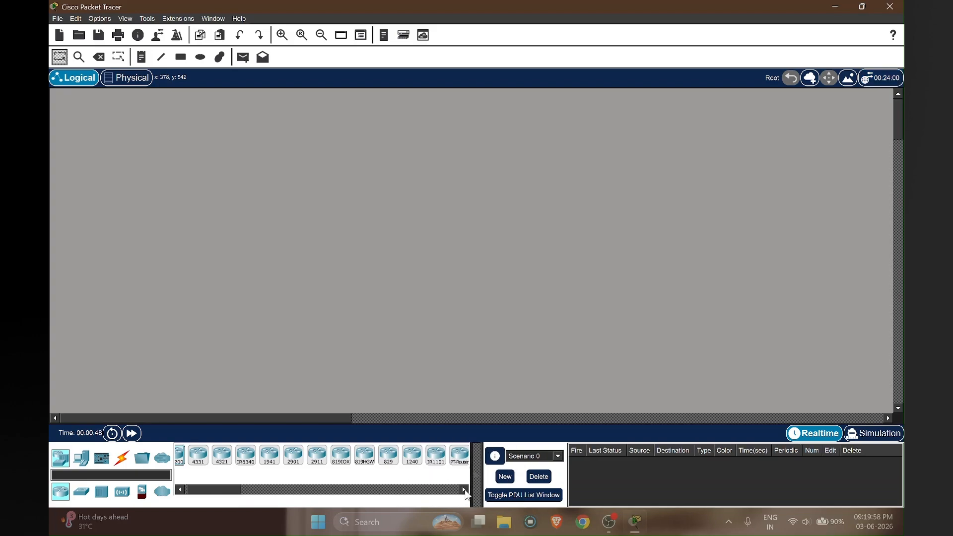
drag(459, 454, 409, 253)
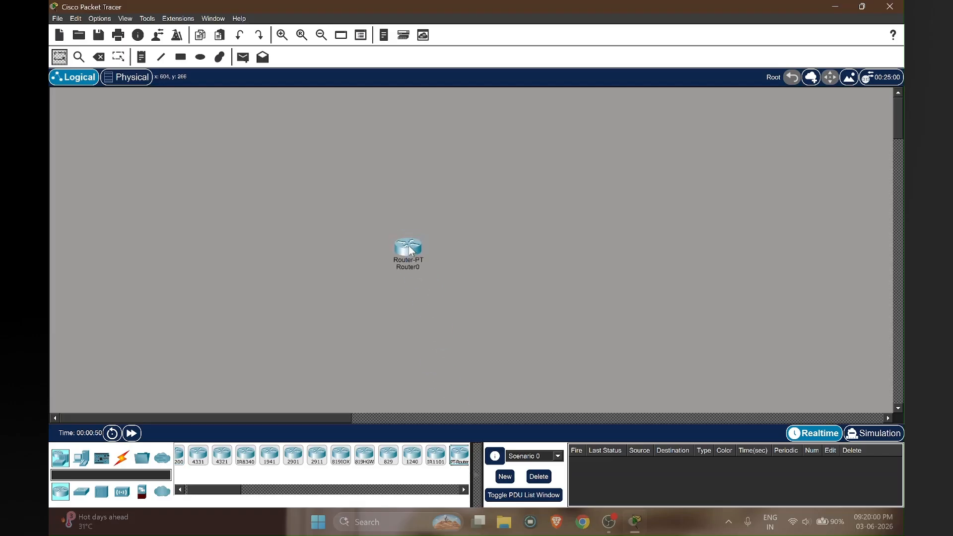
- Zoom in, drag Router0 to the centre of the workspace, and open its device window
click(282, 35)
click(282, 34)
drag(590, 335, 464, 252)
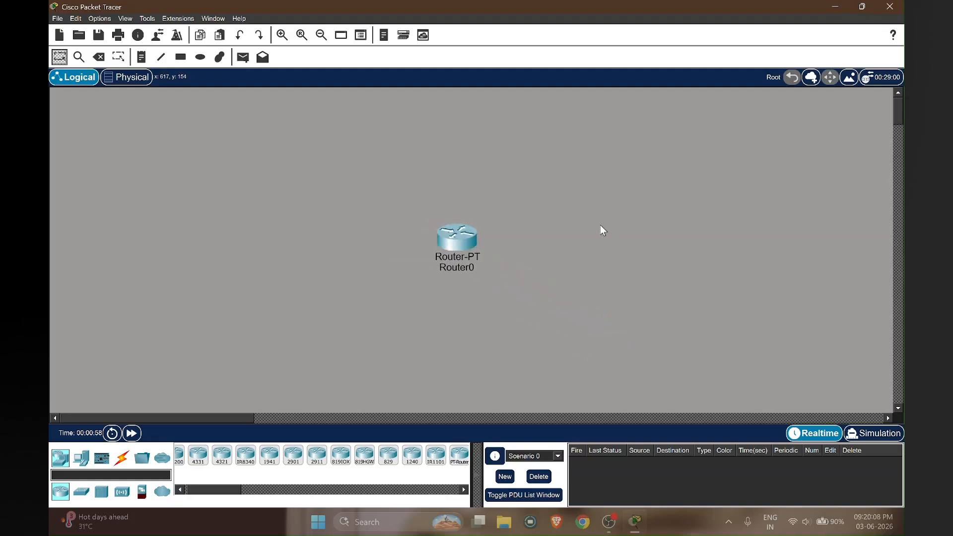
click(282, 35)
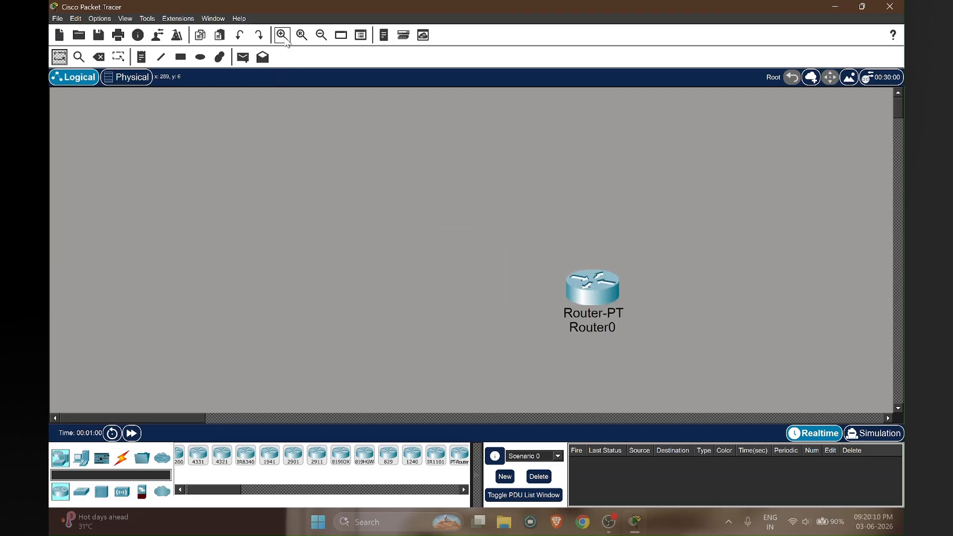
drag(587, 300, 456, 273)
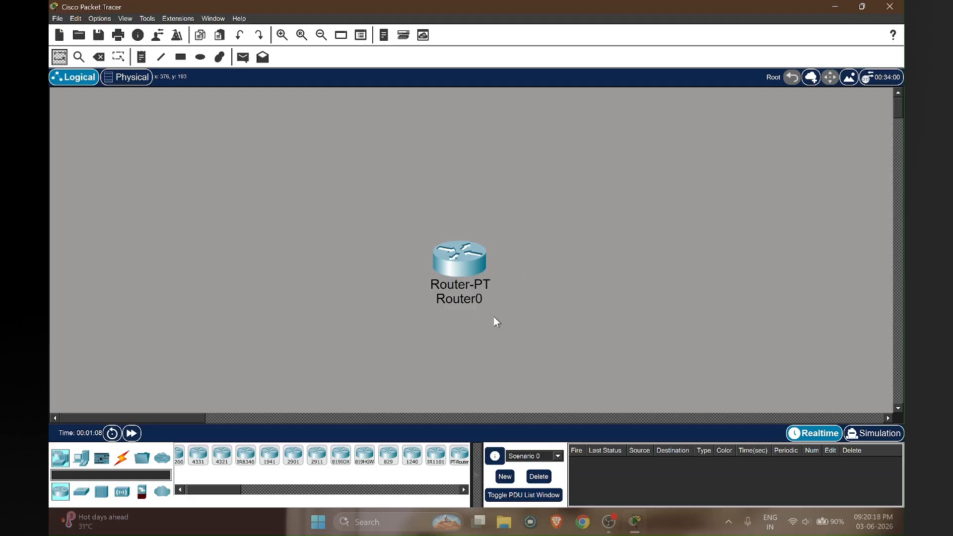
click(465, 266)
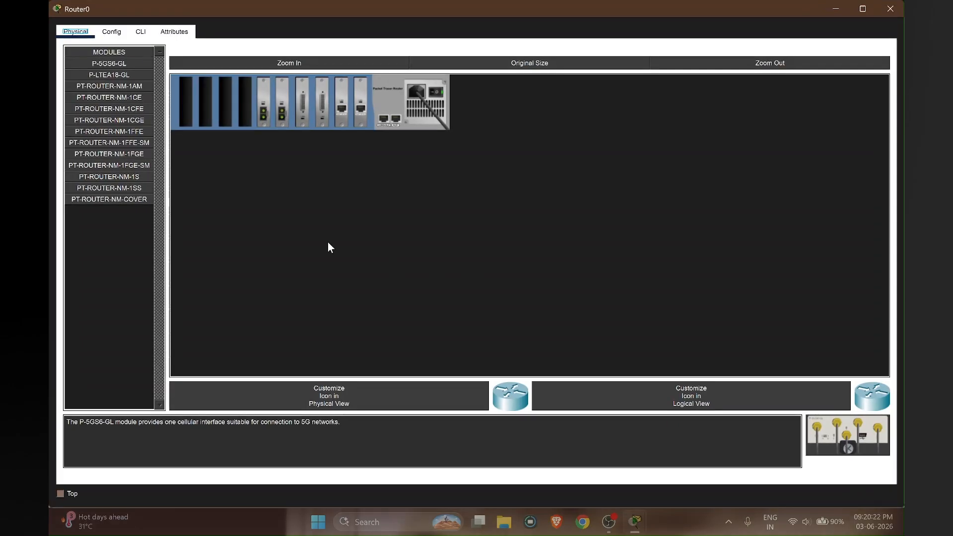
- In Router0's CLI, decline the initial configuration dialog and enter global configuration mode
click(140, 31)
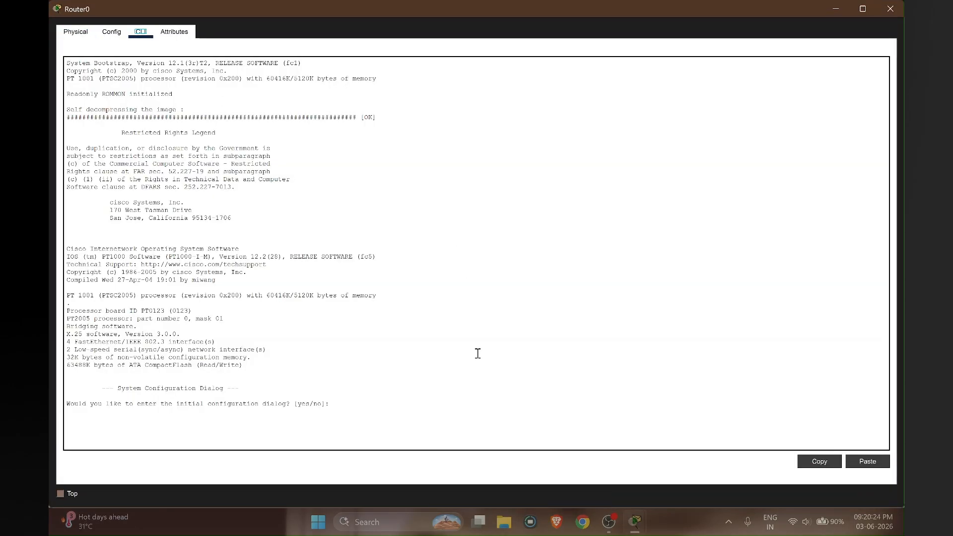
click(418, 403)
text(n)
key(Return)
key(Return)
text(en)
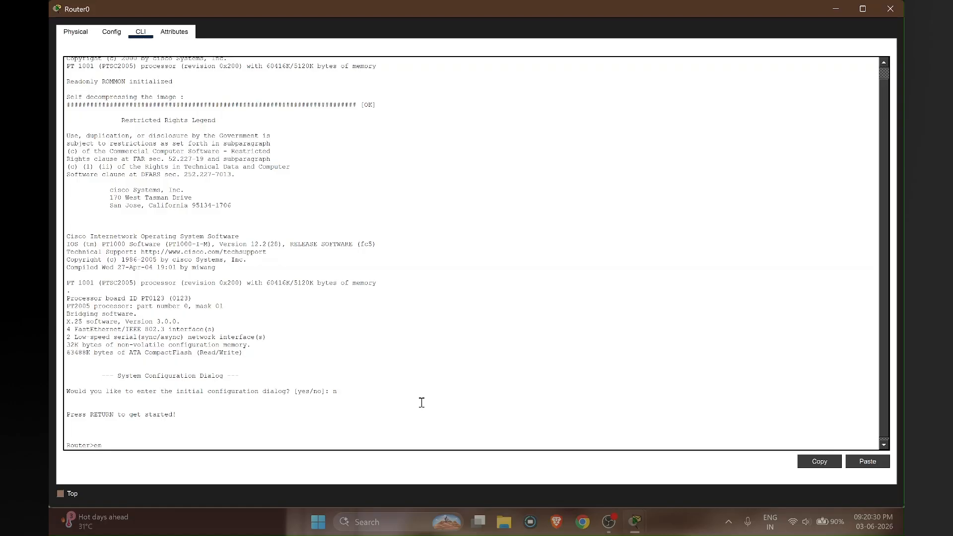
key(Return)
text(conf t)
key(Return)
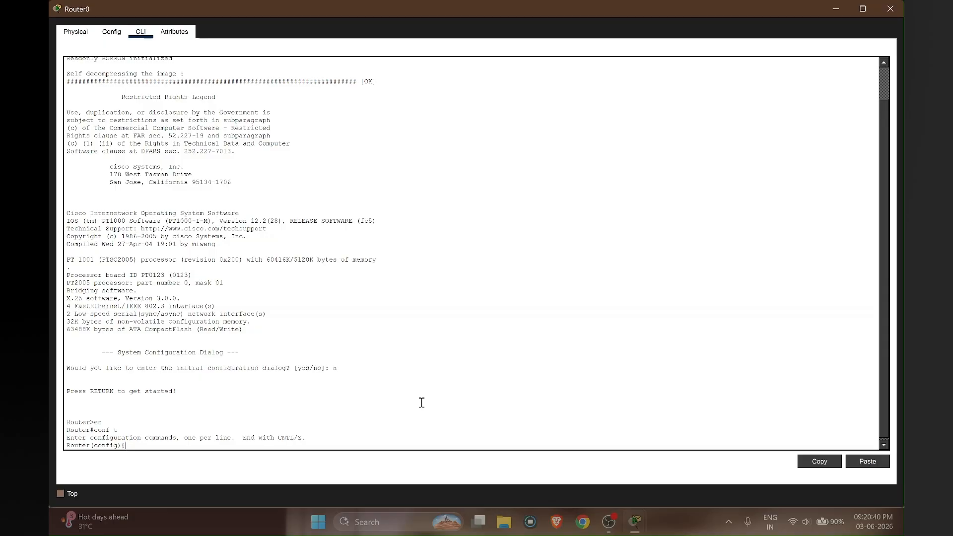
- Set a console password on line con 0, require login, and exit with Ctrl+Z
text(line con 0)
key(Return)
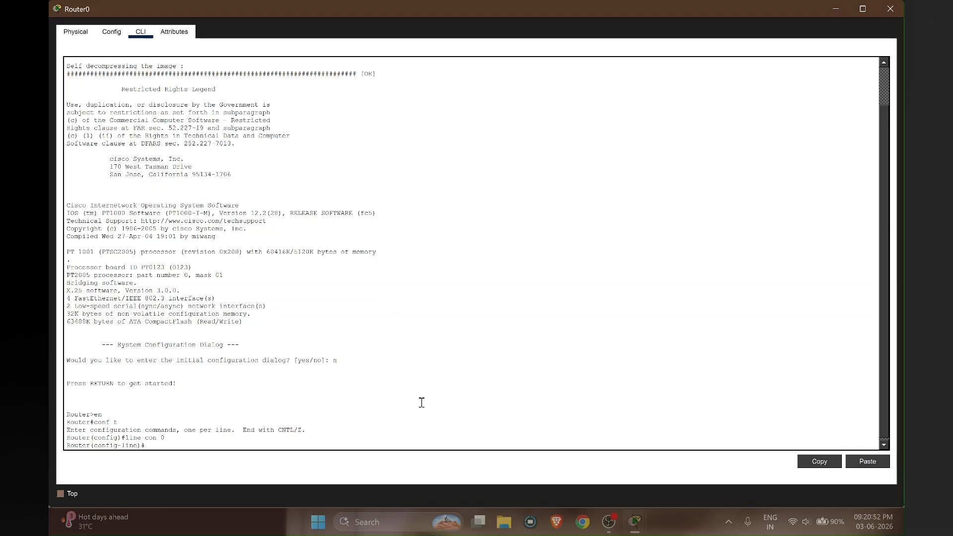
text(password)
text(cisco)
key(Return)
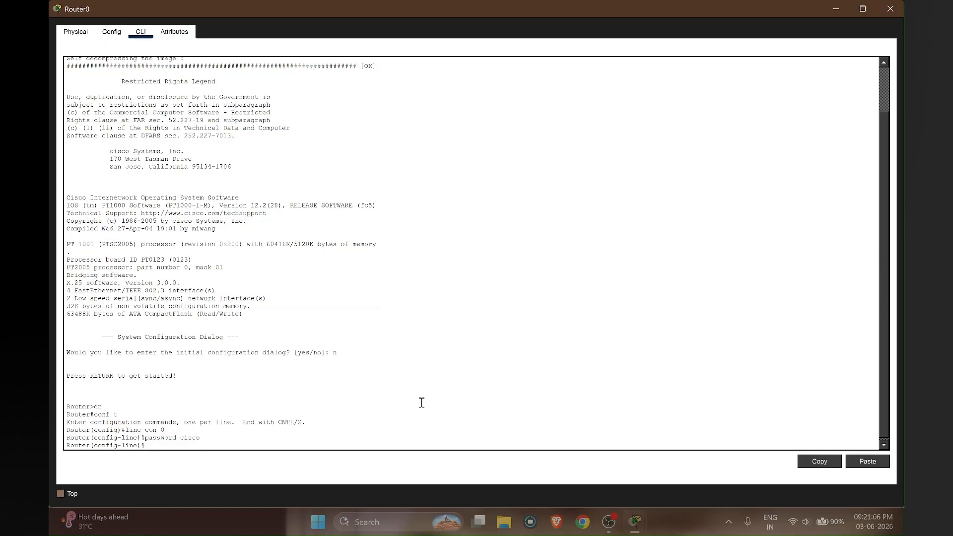
text(login)
key(Return)
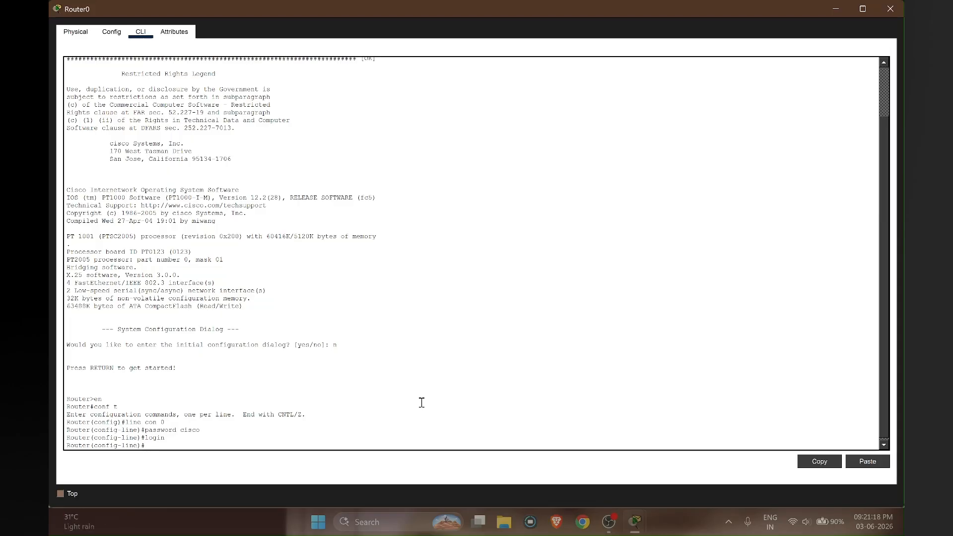
key(ctrl+z)
- Save the running configuration to startup-config with copy run start
key(Return)
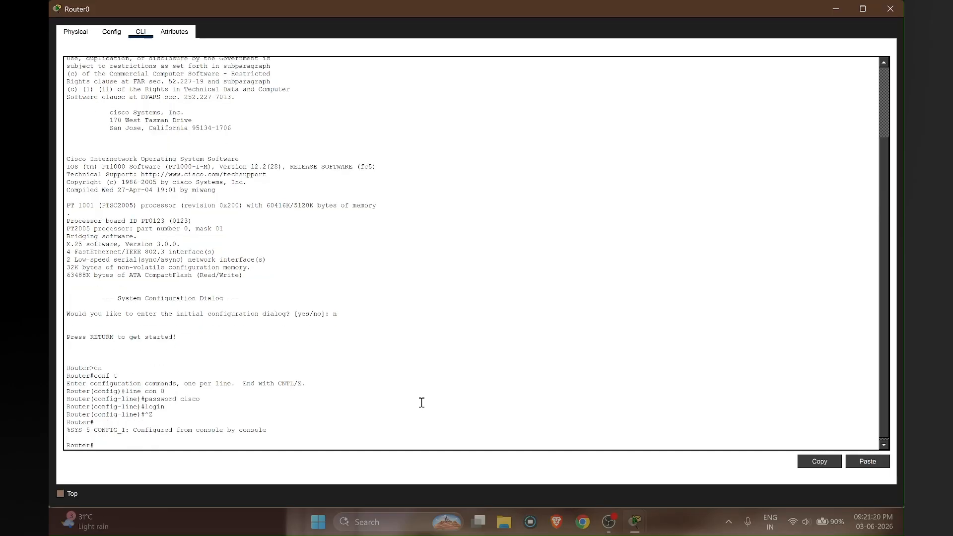
text(copy run start)
key(Return)
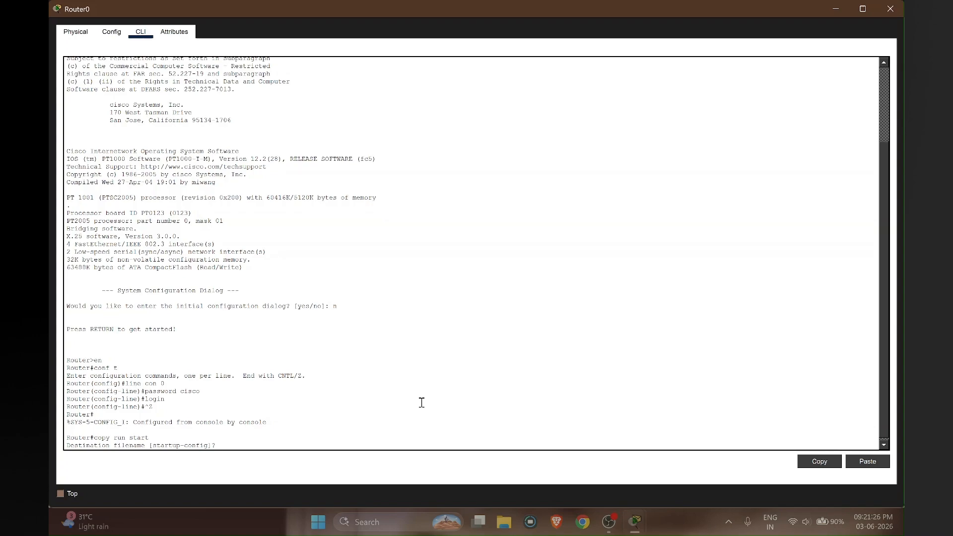
key(Return)
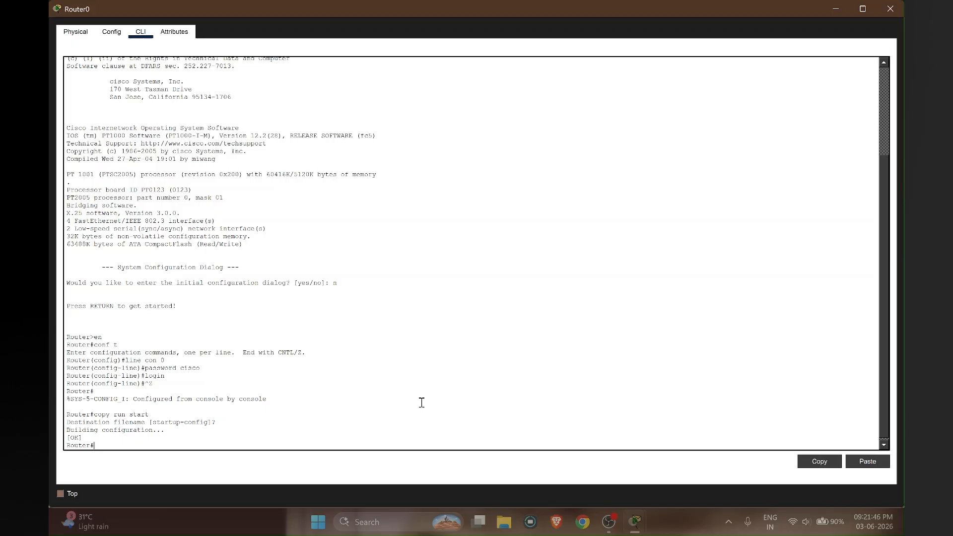
- Reload Router0 and confirm the restart
text(eload)
key(Return)
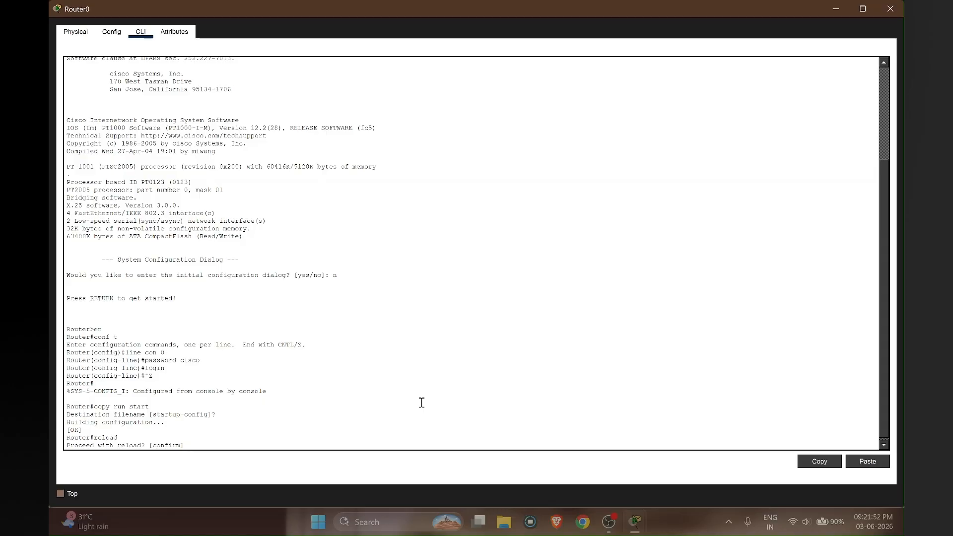
key(Return)
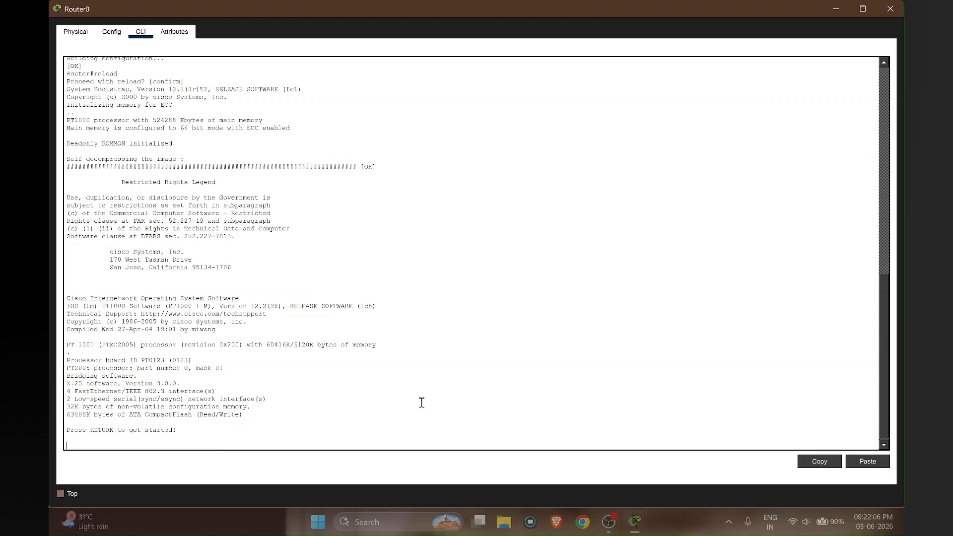
- Log in at Router0's console Password prompt to reach Router>
key(Return)
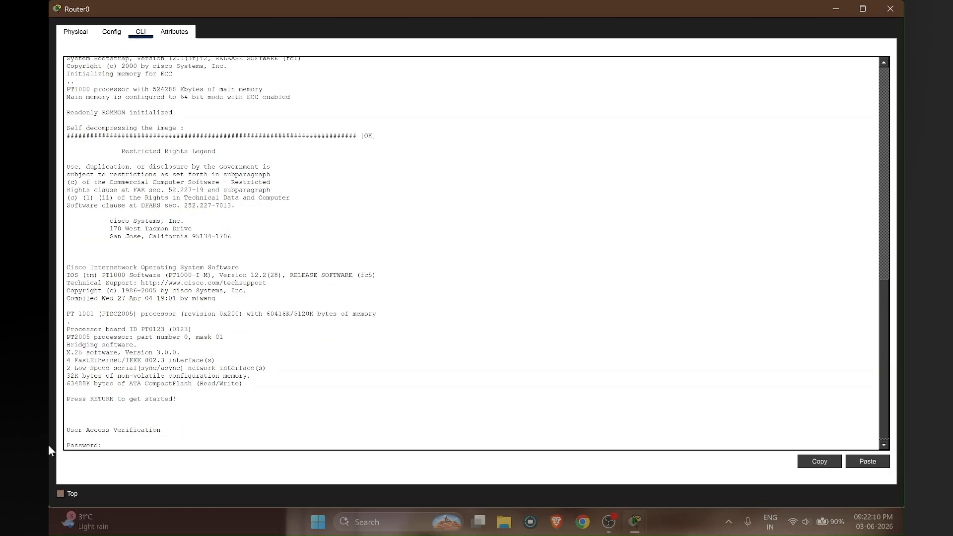
drag(109, 447, 50, 448)
click(125, 446)
key(Return)
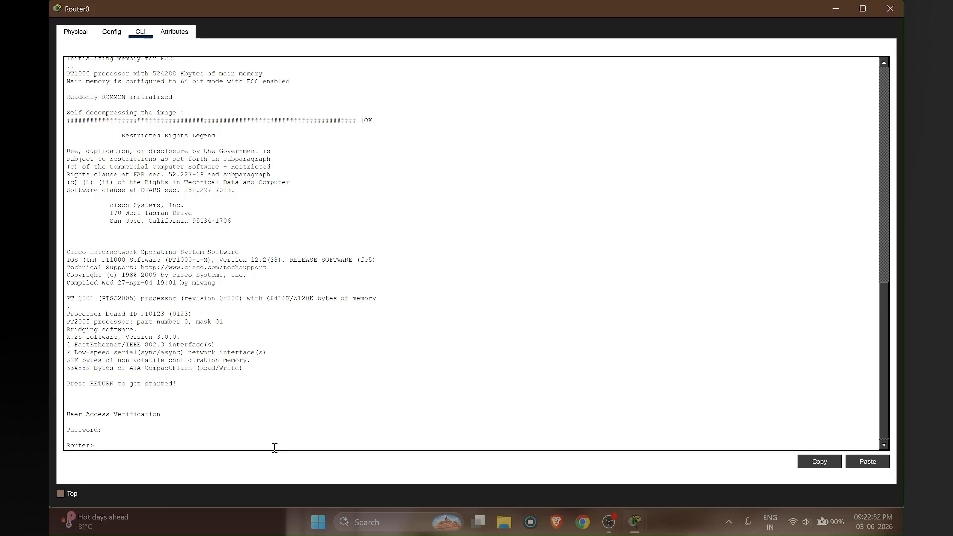
- Try the reload command at the Router> user prompt
text(re)
text(load)
key(Return)
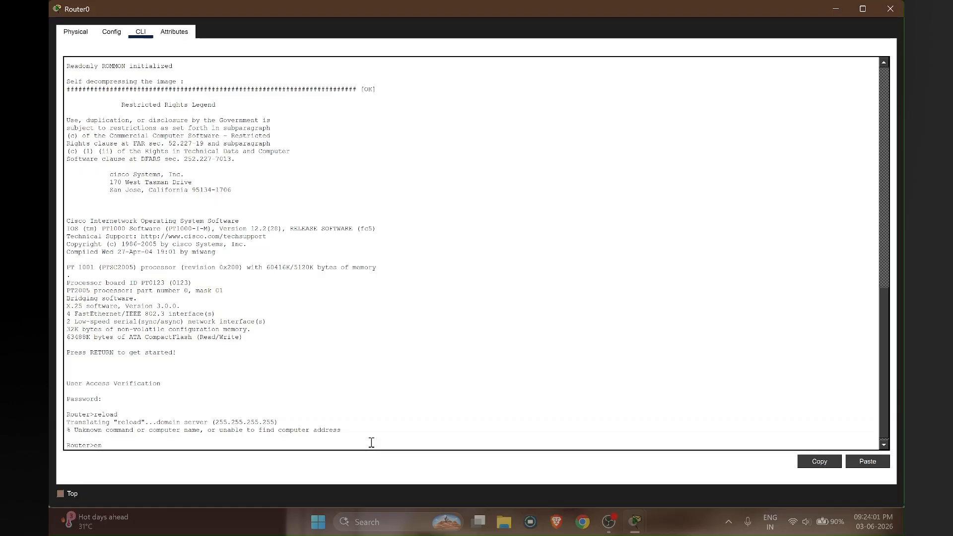
- Reload Router0 again and interrupt the boot to drop into ROMMON
key(Return)
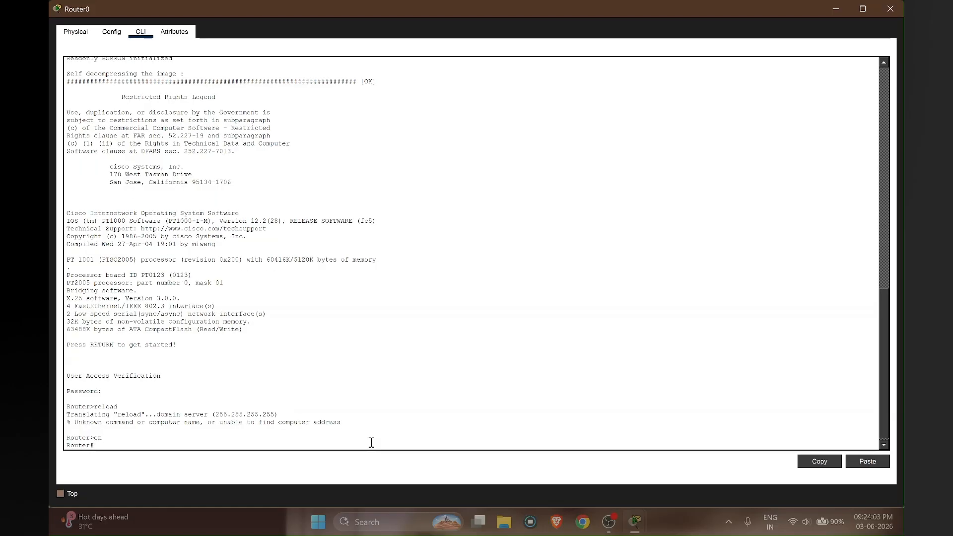
text(reload)
key(Return)
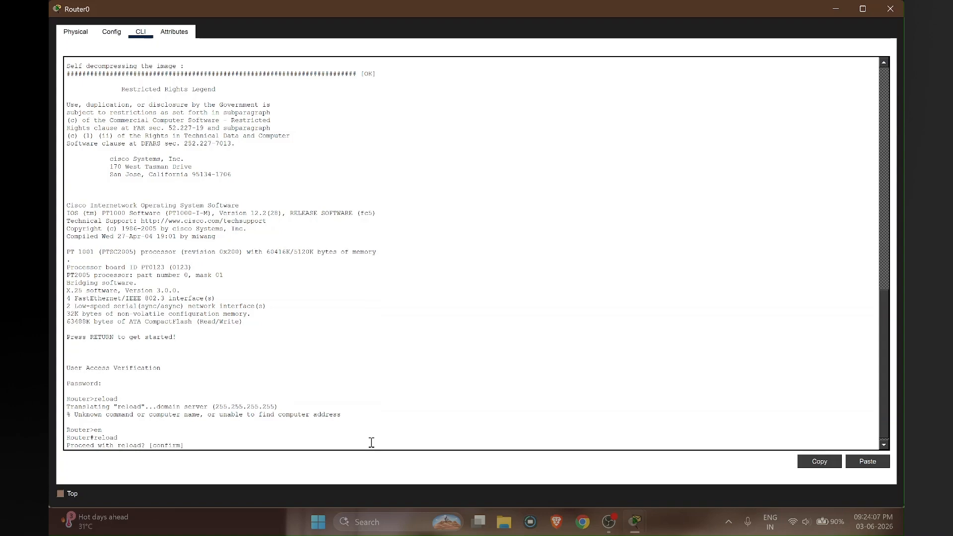
key(Return)
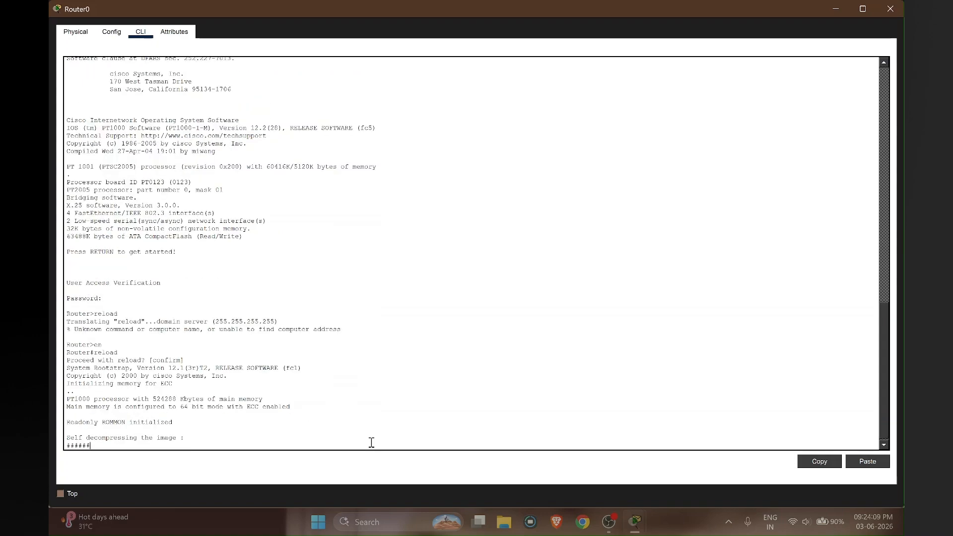
key(ctrl+c)
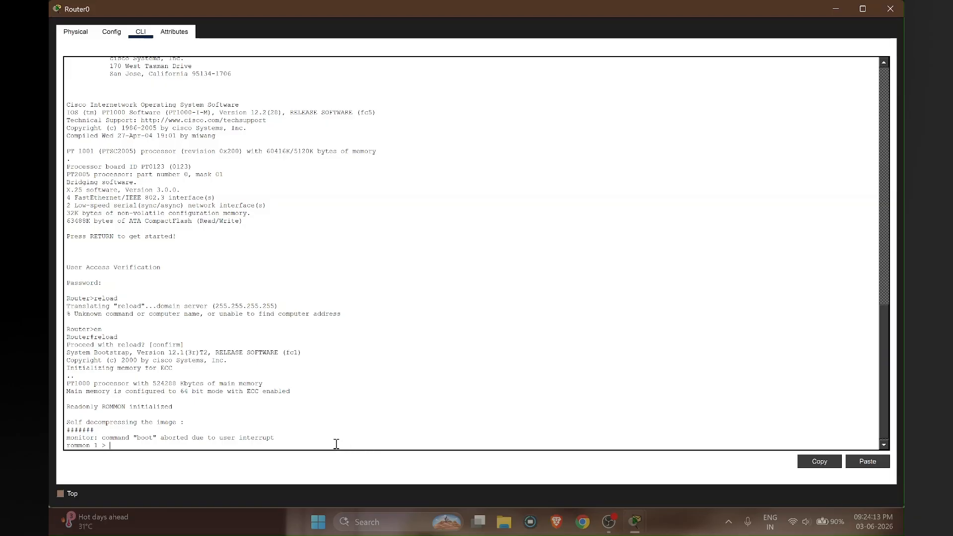
- Begin entering confreg 0x2142 at the rommon 1 prompt
drag(296, 438, 66, 439)
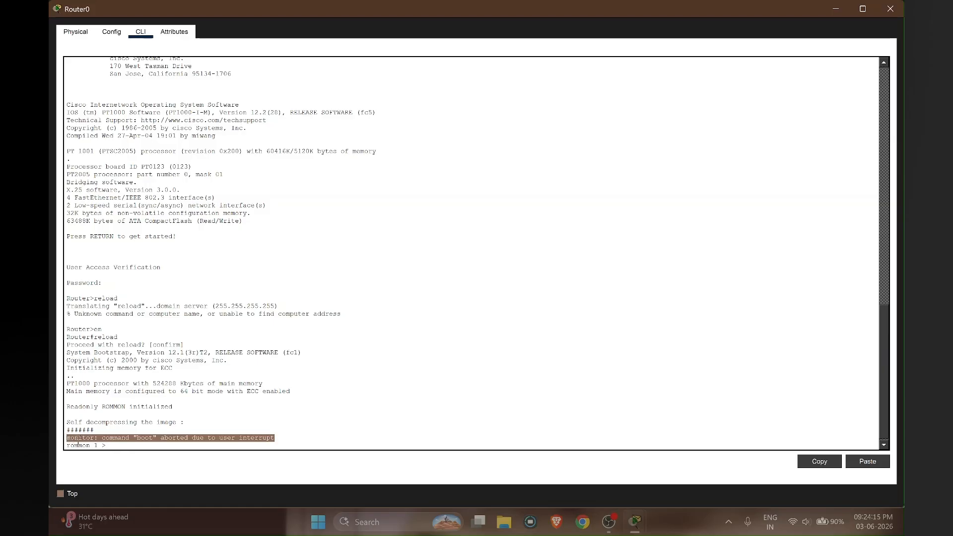
click(167, 445)
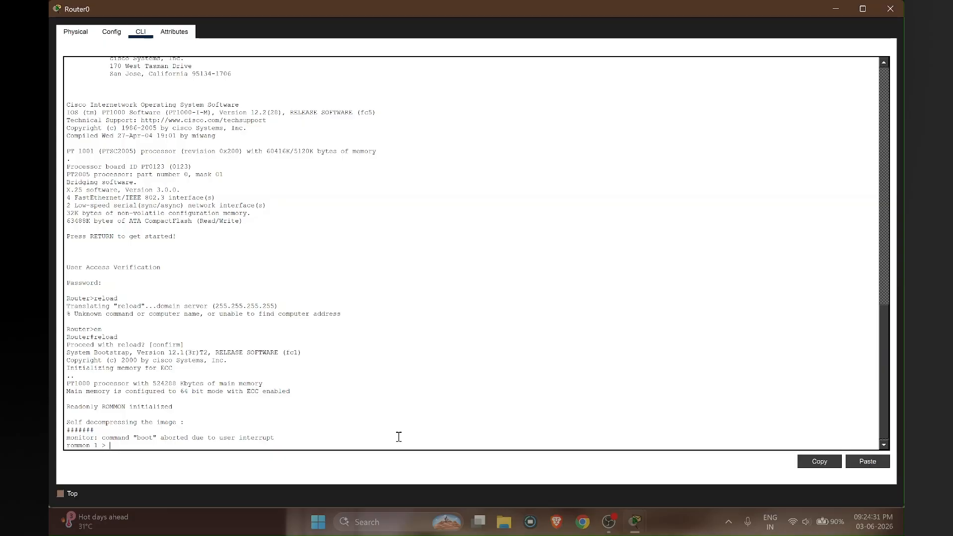
text(confreg 0x2142)
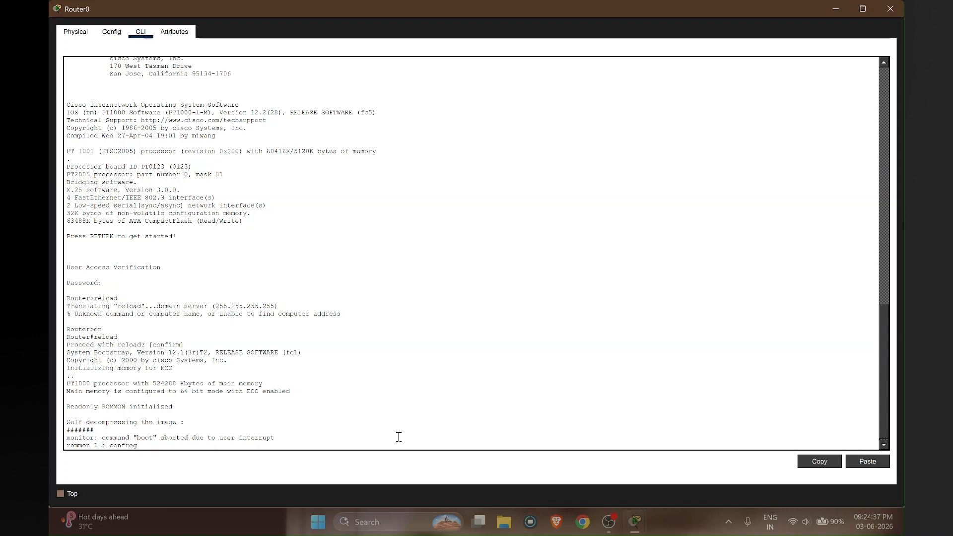
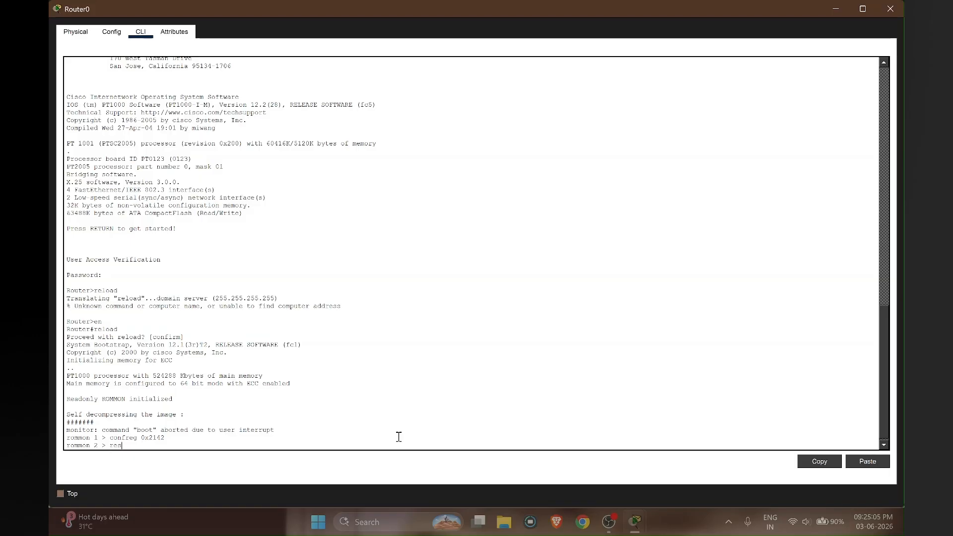
- Enter reset at the rommon 2 prompt to reboot Router0 with register 0x2142
text(t)
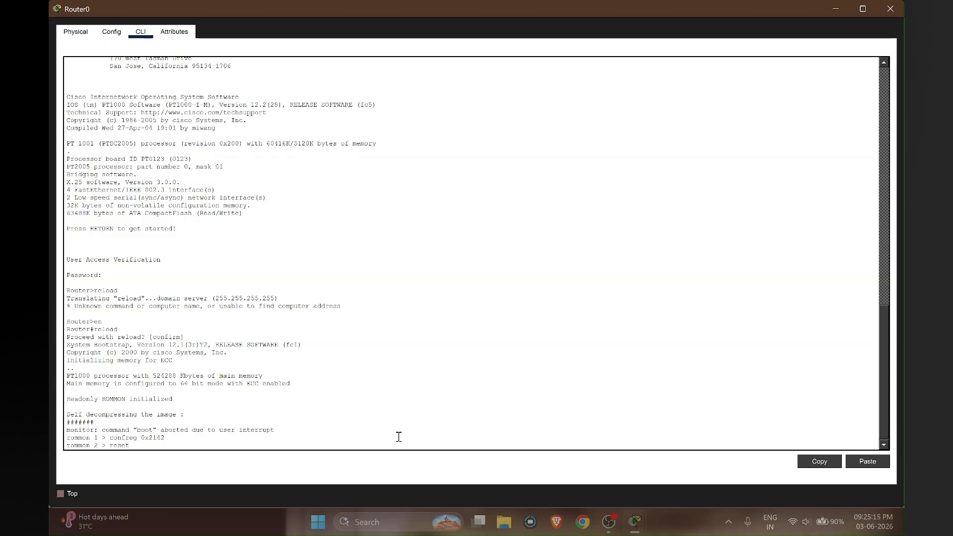
- Restart Router0 with register 0x2142, answer no to the setup dialog, and reach Router>
key(Return)
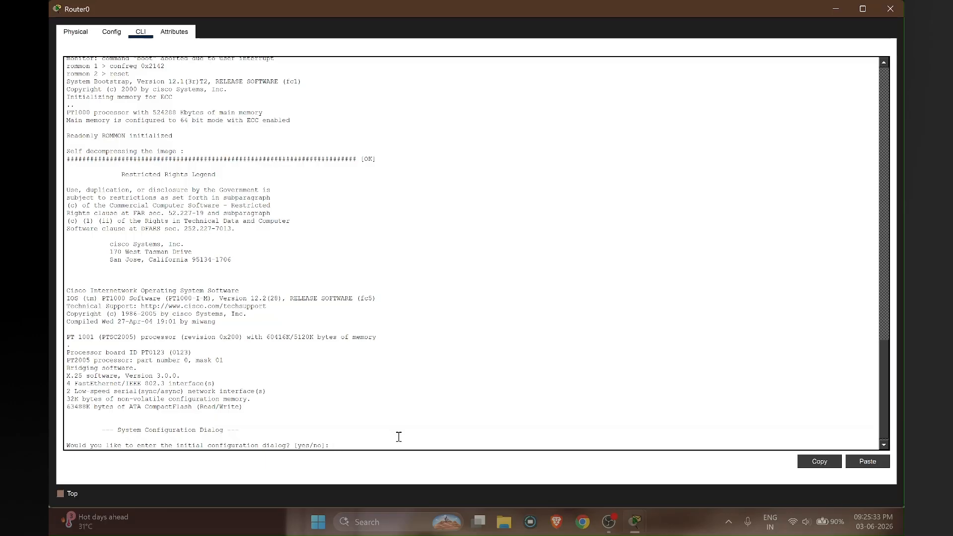
key(Return)
key(Return)
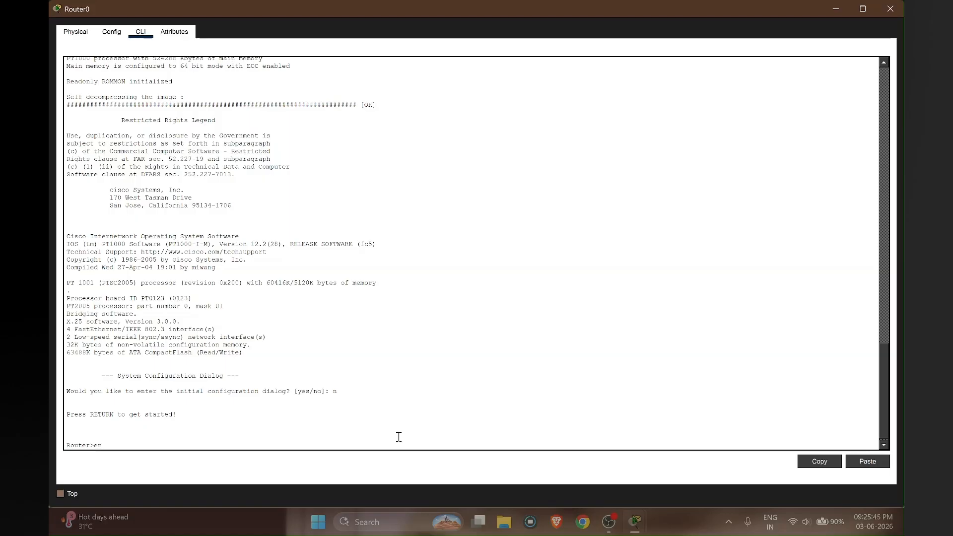
- Enter privileged mode with en and copy startup-config into running-config (713 bytes)
text(en)
key(Return)
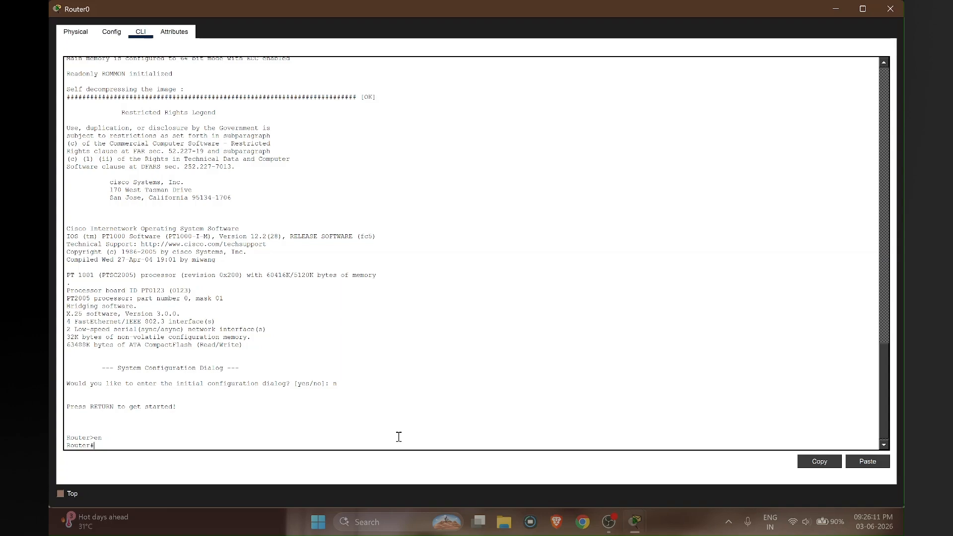
text(copy start run)
key(Return)
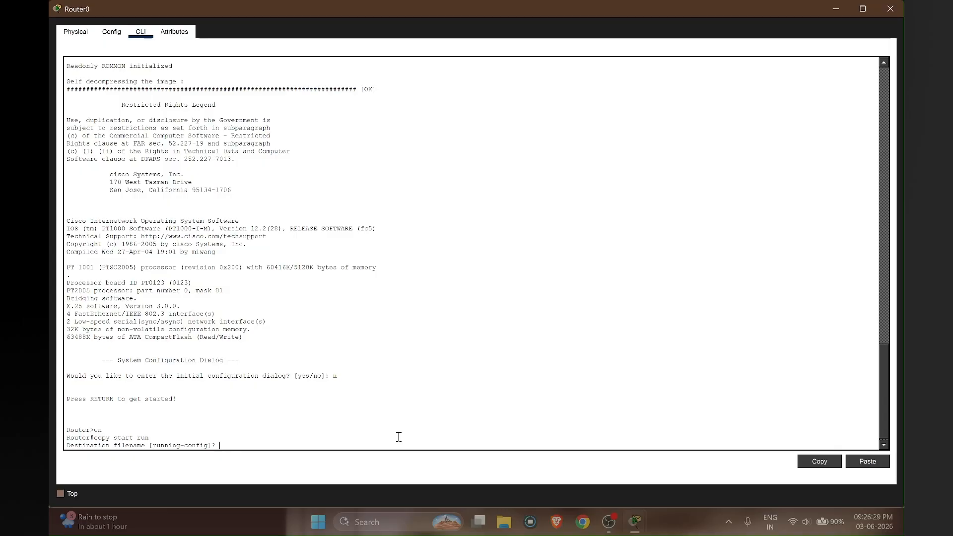
key(Return)
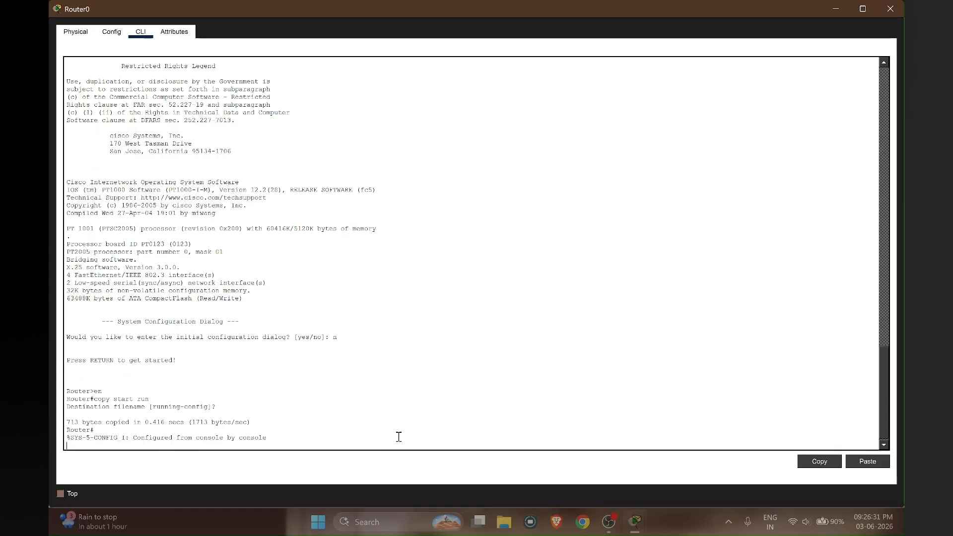
key(Return)
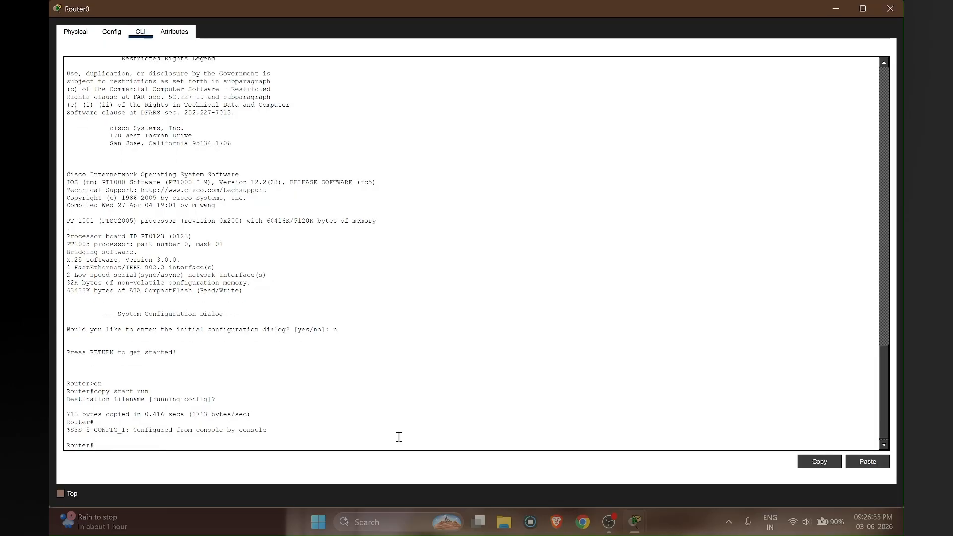
- Page through sh run to the line settings and highlight the console line's password
text(sh run)
key(Return)
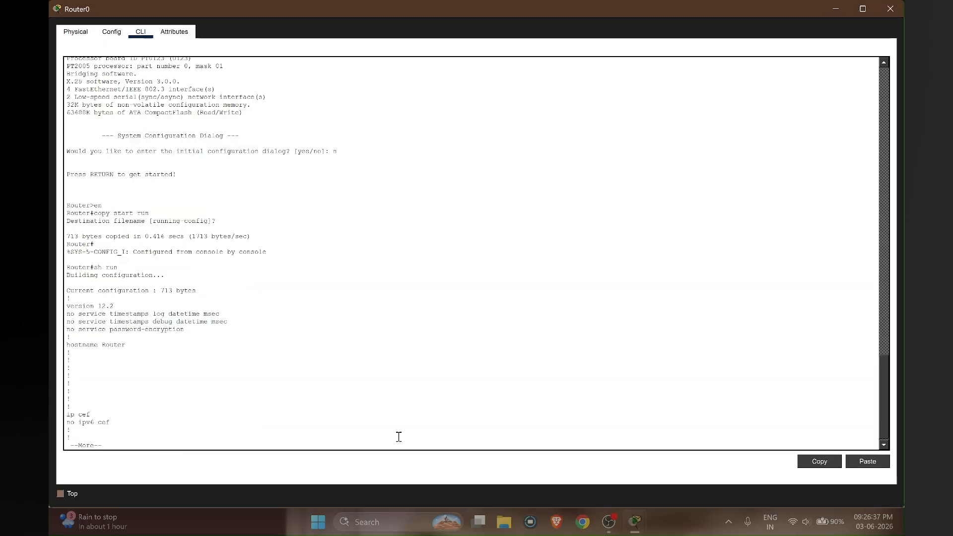
key(Return)
key(Return)
key(Return)
key(Return)
key(Return)
key(Return)
key(Return)
key(Return)
key(Return)
key(Return)
key(Return)
key(Return)
key(Return)
key(Return)
key(Return)
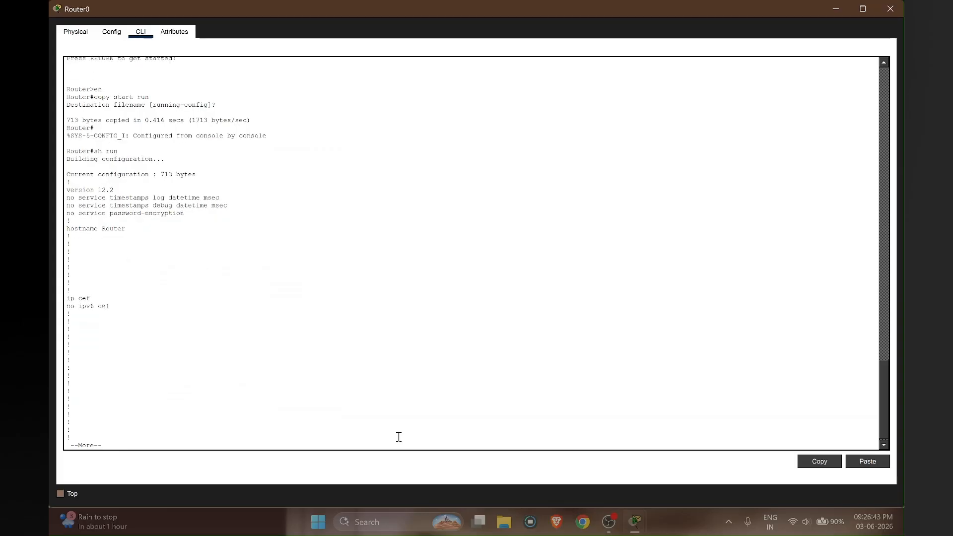
key(Return)
key(Return)
key(Return)
key(Return)
key(Return)
key(Return)
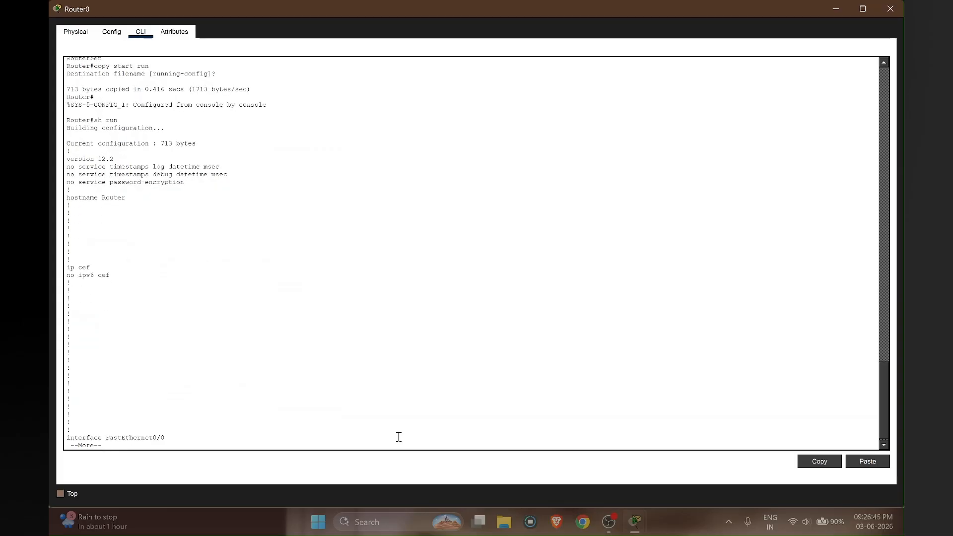
key(Return)
key(Return)
key(Return)
key(Return)
key(Return)
key(Return)
key(Return)
key(Return)
key(Return)
key(Return)
key(Return)
key(Return)
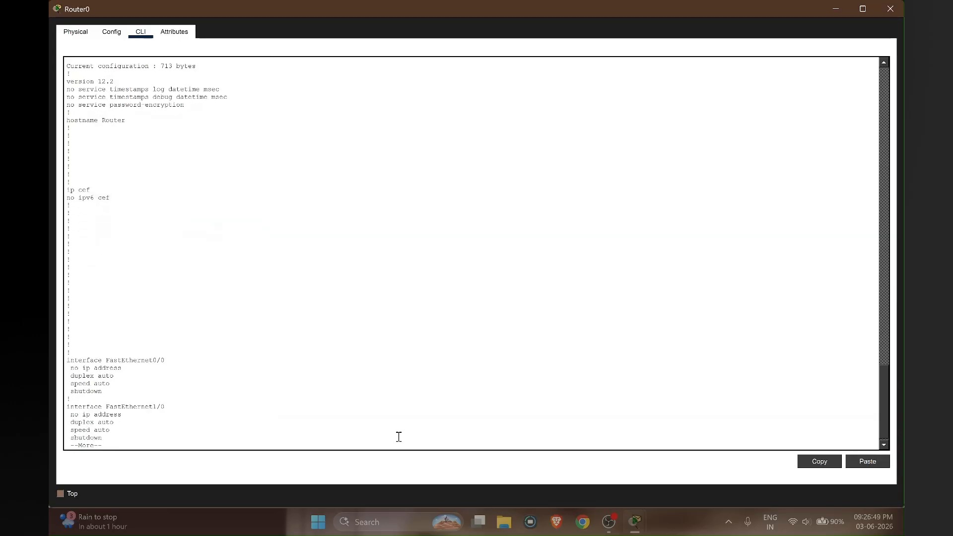
key(Return)
key(Return)
key(Return)
key(Return)
key(Return)
key(Return)
key(Return)
key(Return)
key(Return)
key(Return)
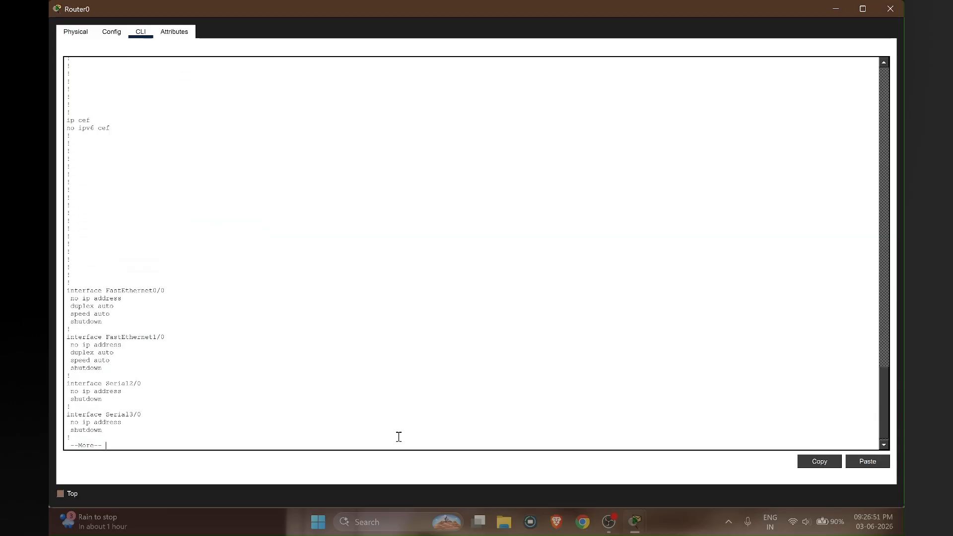
key(Return)
key(Return)
key(Return)
key(Return)
key(Return)
key(Return)
key(Return)
key(Return)
key(Return)
key(Return)
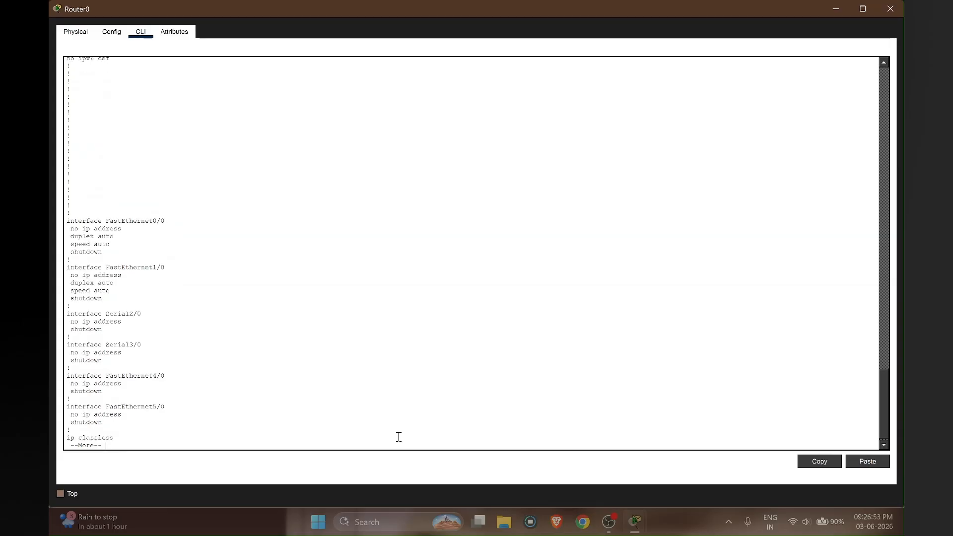
key(Return)
key(Return)
key(Return)
key(Return)
key(Return)
key(Return)
key(Return)
key(Return)
key(Return)
key(Return)
key(Return)
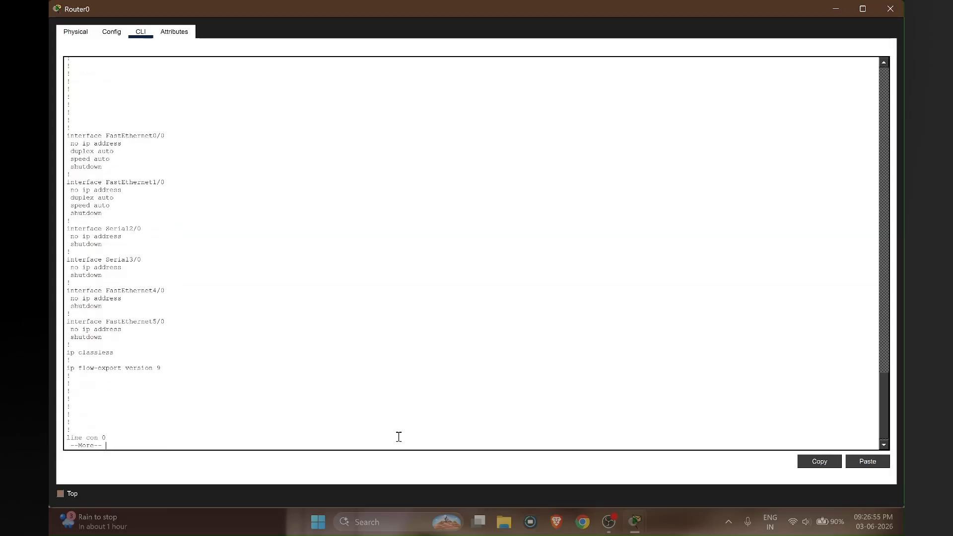
key(Return)
key(Return)
key(Return)
key(Return)
key(Return)
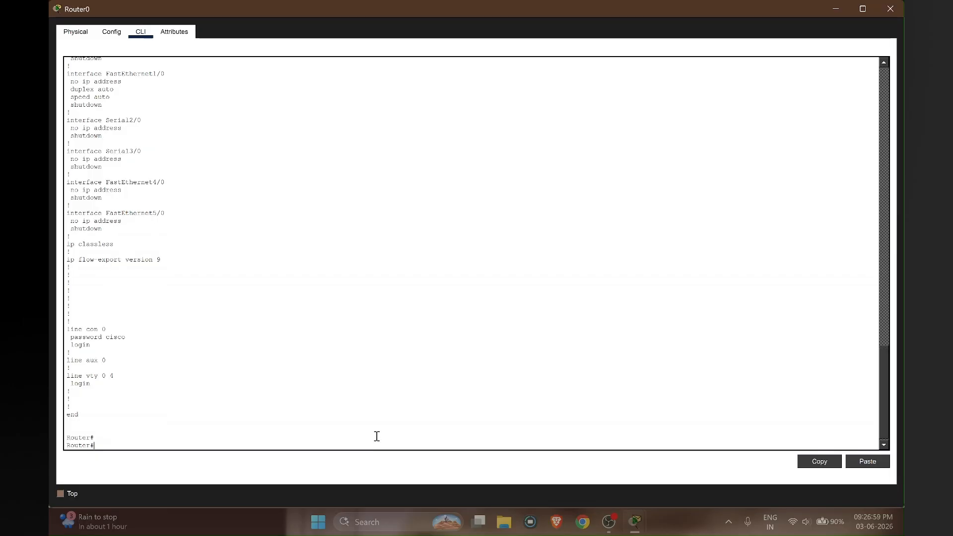
drag(149, 337, 66, 337)
- Review the console password and login lines, then enter global configuration mode with conf t
click(130, 338)
drag(97, 348, 68, 335)
click(116, 444)
text(onf t)
key(Return)
- Remove the console line 0 password with no password and exit the line configuration
text(line con 0)
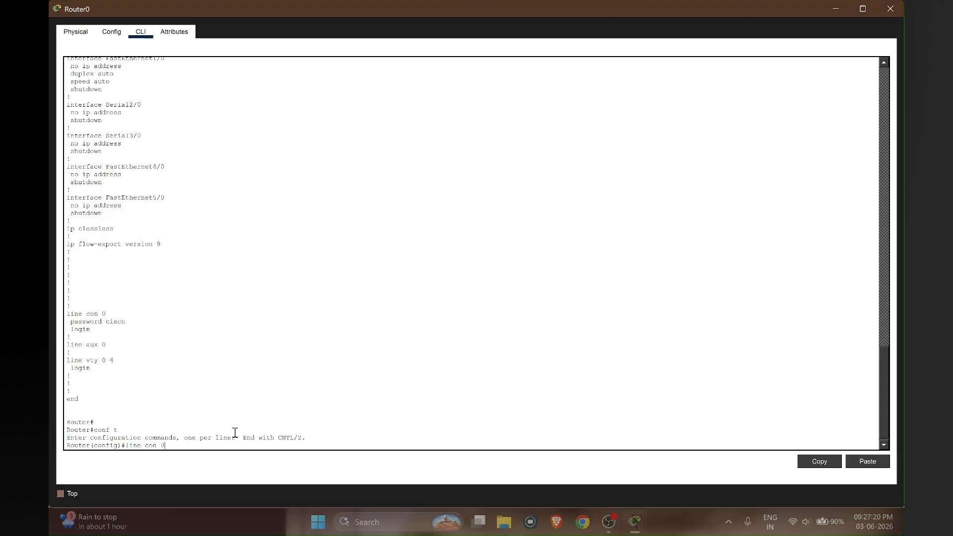
key(Return)
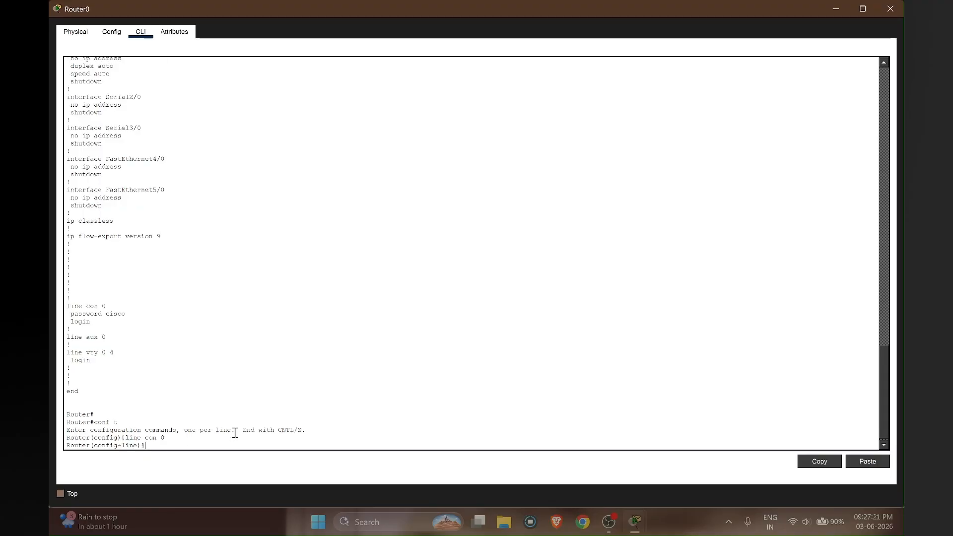
text(no password)
key(Return)
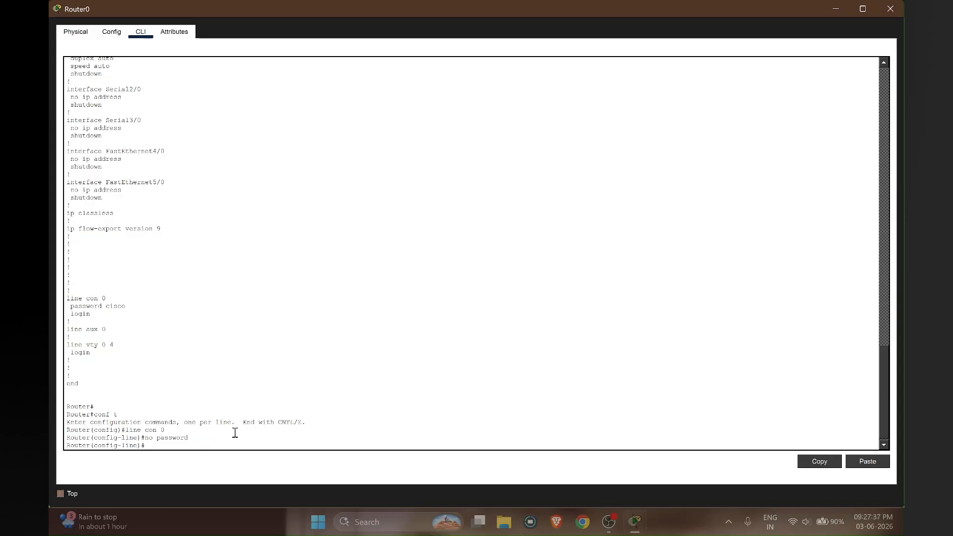
text(exit)
key(Return)
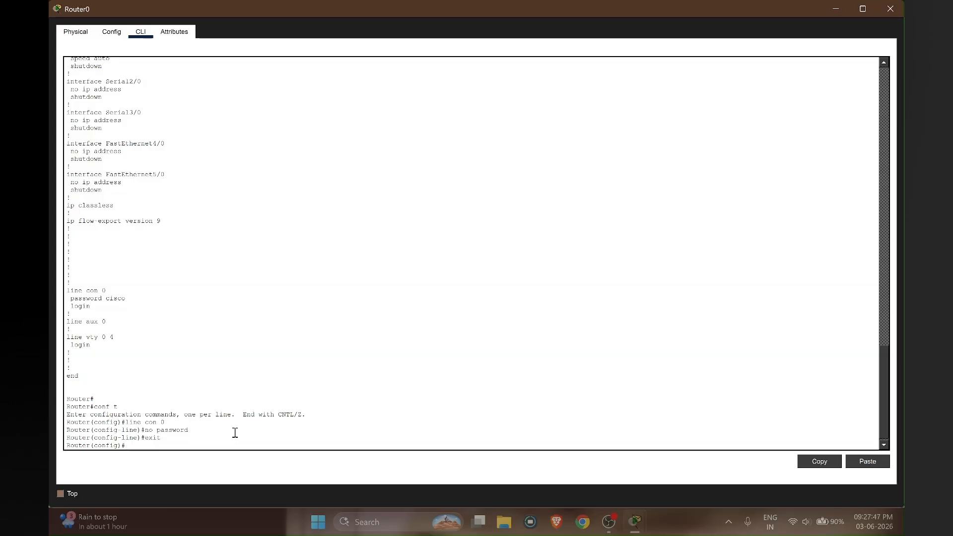
text(config-register 0x2102)
- Set the configuration register to 0x2102 and return to privileged mode
key(Return)
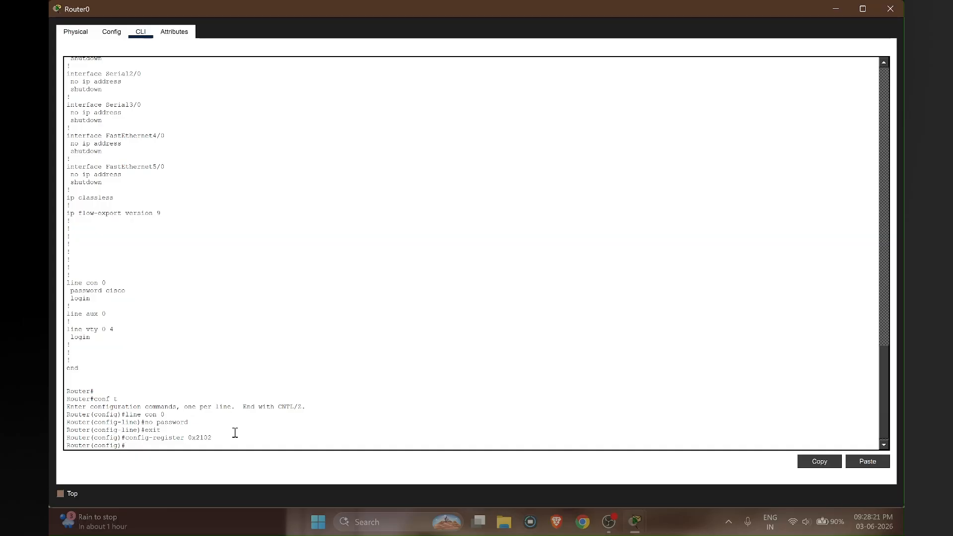
key(ctrl+z)
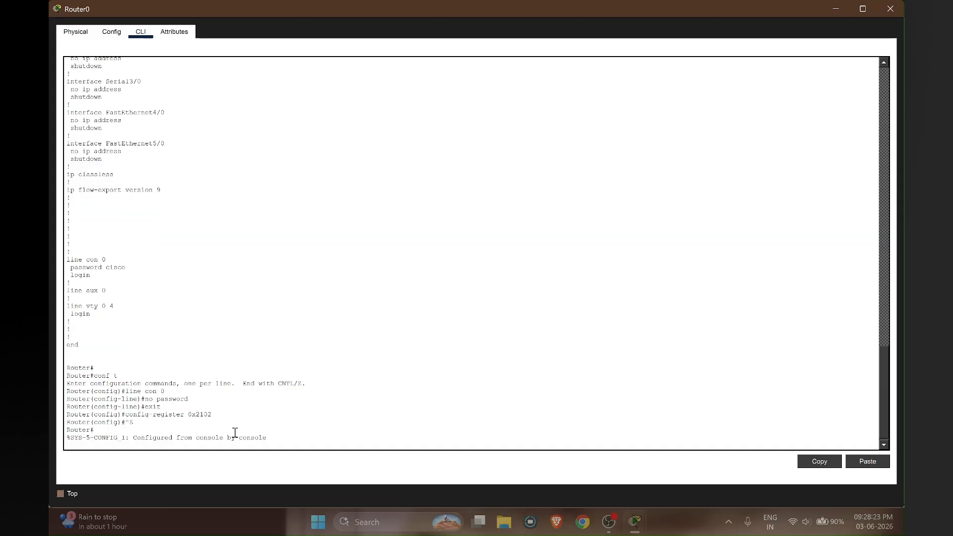
key(Return)
- Save the running configuration to startup-config with copy run start
text(copy r)
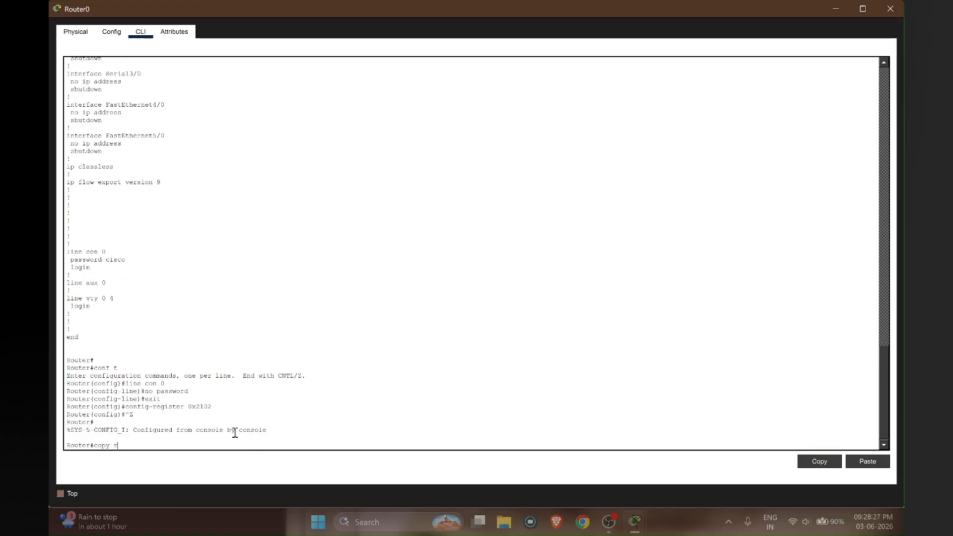
text(un start)
key(Return)
key(Return)
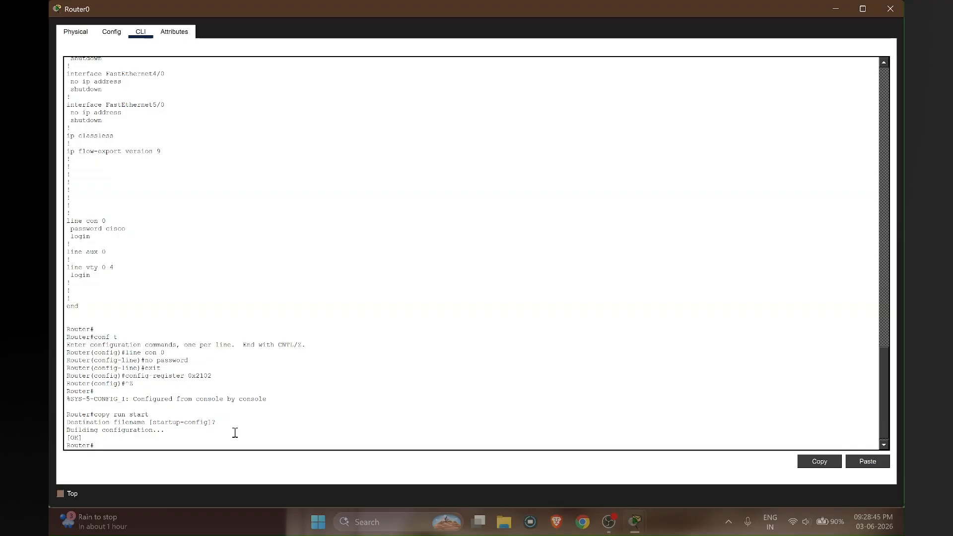
text(rvice password-encryption)
- Enable service password-encryption from global configuration mode after privileged mode rejects it
key(Return)
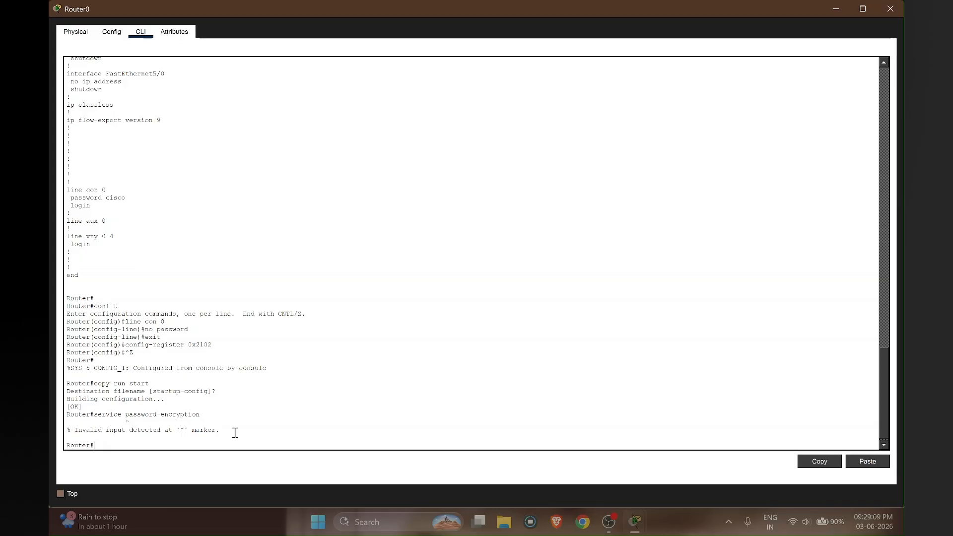
text(onf t)
key(Return)
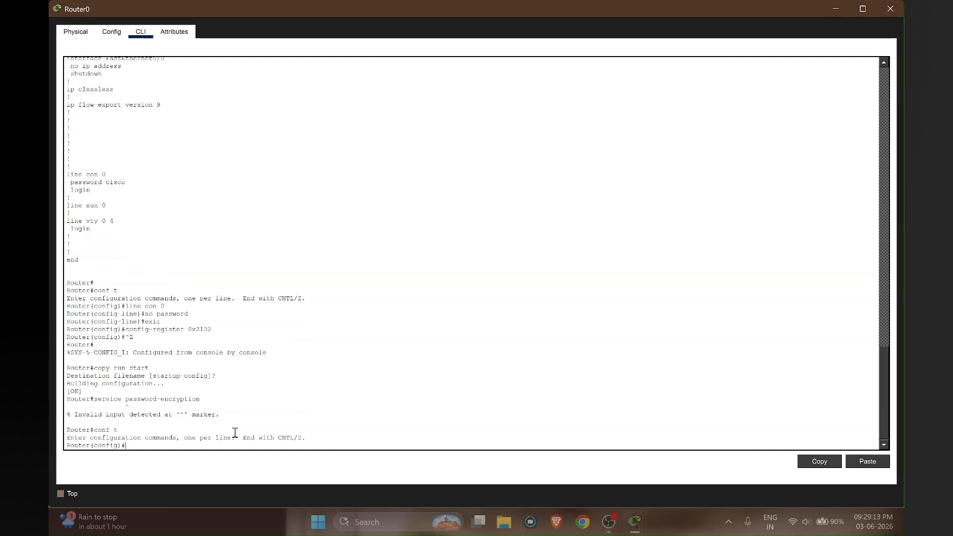
text(service pass)
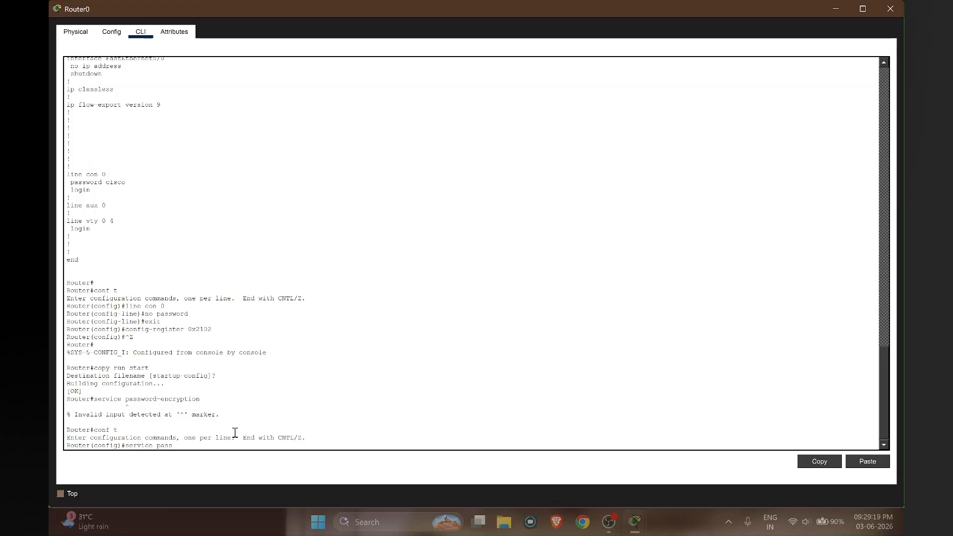
text(word-encryption)
key(Return)
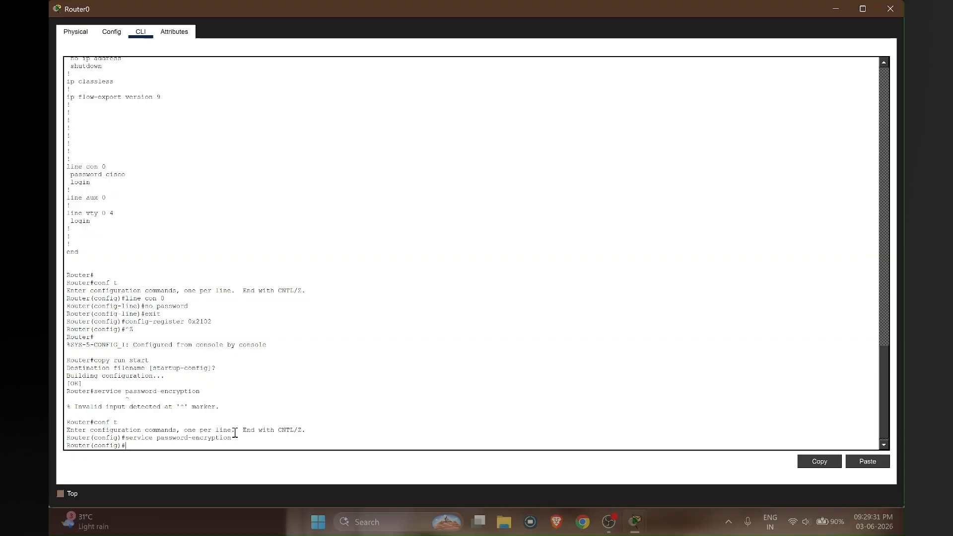
- Highlight the earlier exit, save, conf t, password-encryption and old console password lines
drag(144, 330, 118, 330)
drag(93, 361, 158, 362)
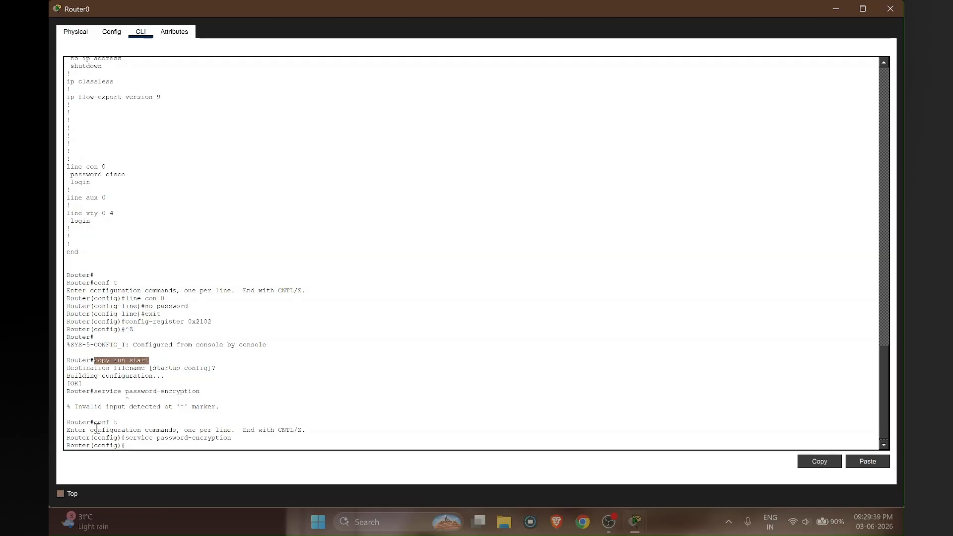
drag(95, 421, 132, 423)
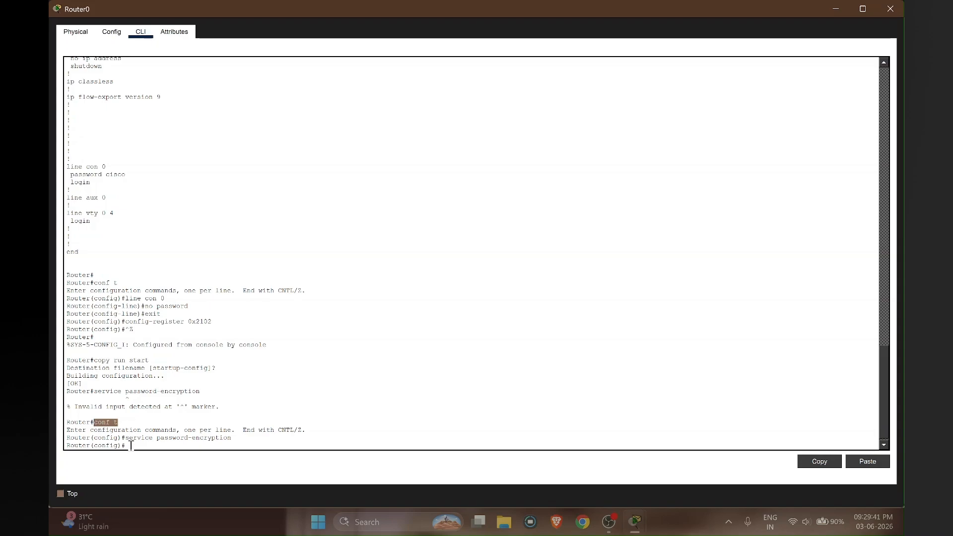
click(136, 443)
drag(232, 438, 117, 436)
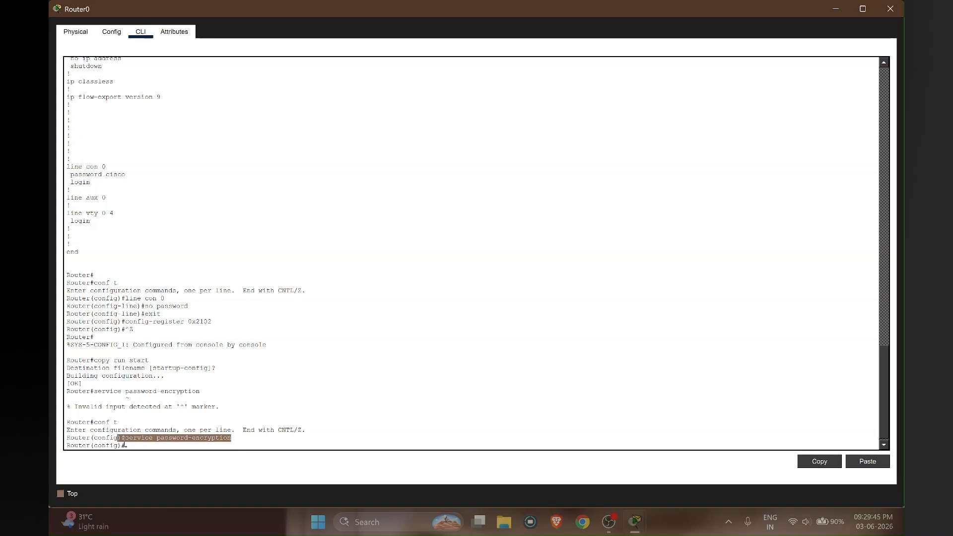
click(137, 442)
click(152, 445)
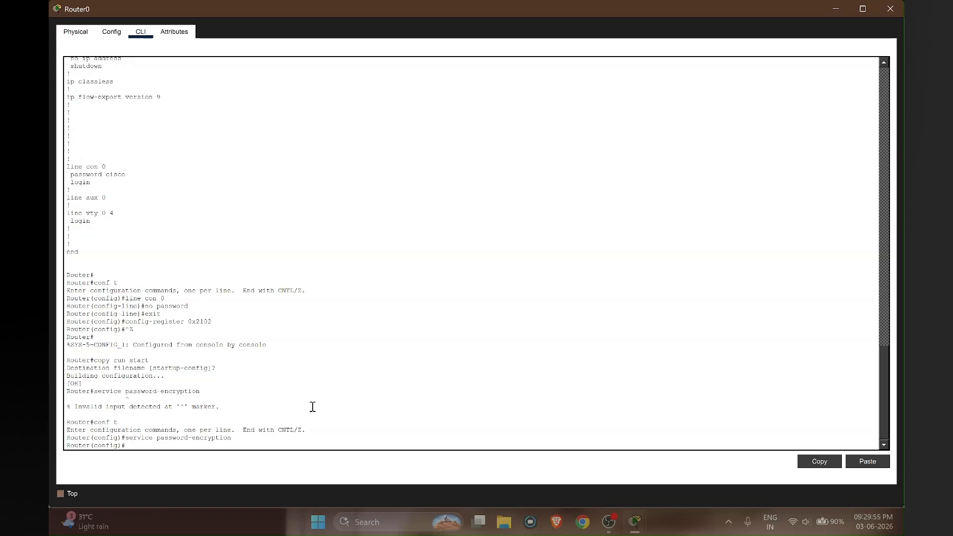
drag(134, 175, 70, 175)
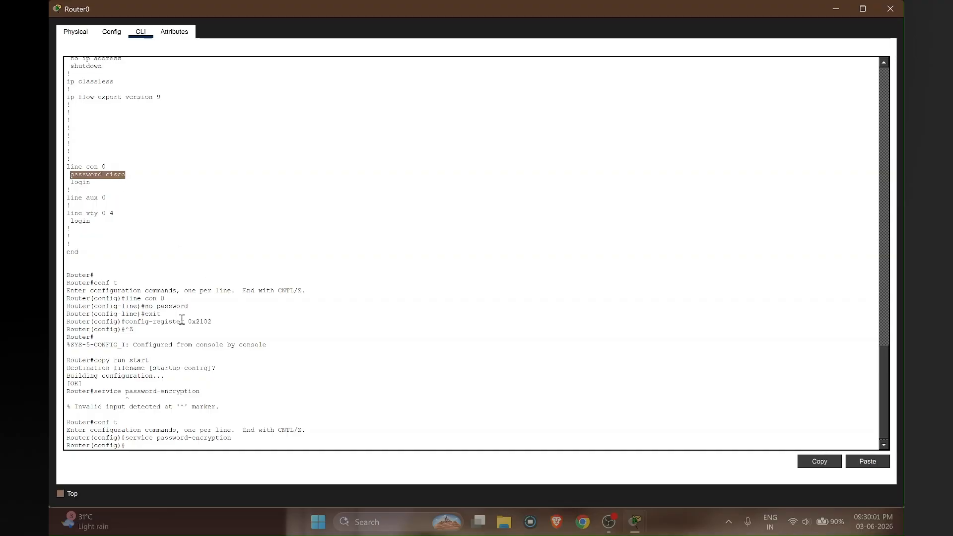
click(150, 447)
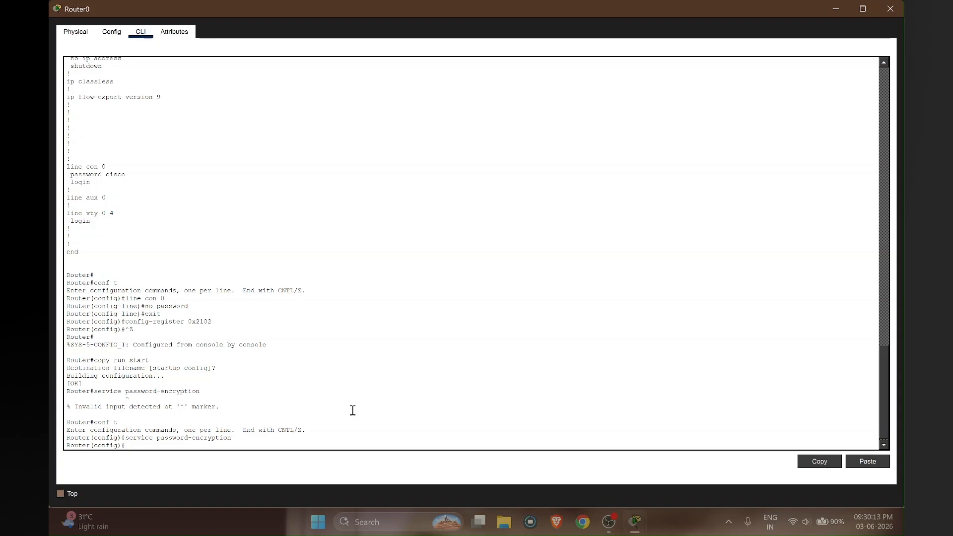
- Leave configuration mode and save the running configuration with copy run start
text(copy ru)
key(BackSpace)
key(BackSpace)
key(BackSpace)
key(BackSpace)
key(BackSpace)
key(BackSpace)
key(BackSpace)
key(ctrl+z)
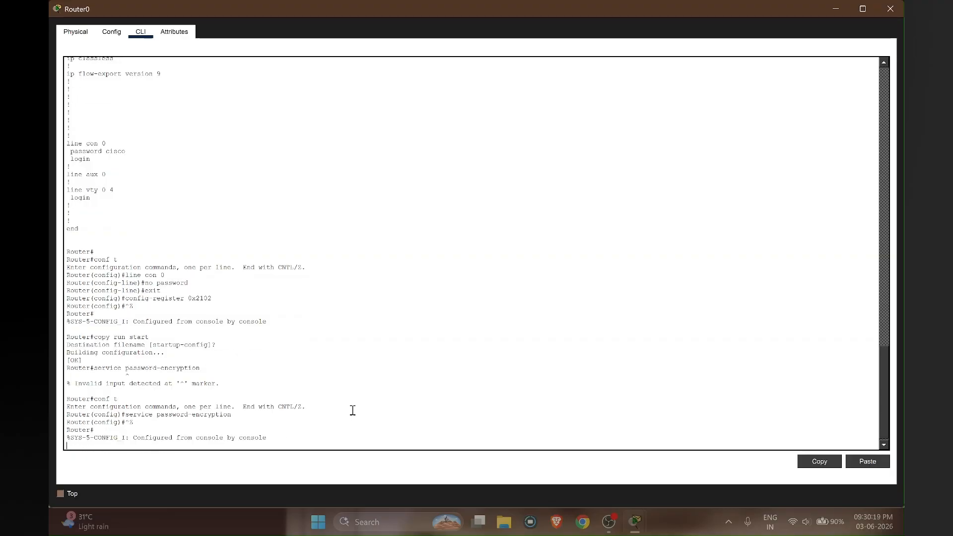
text(cop)
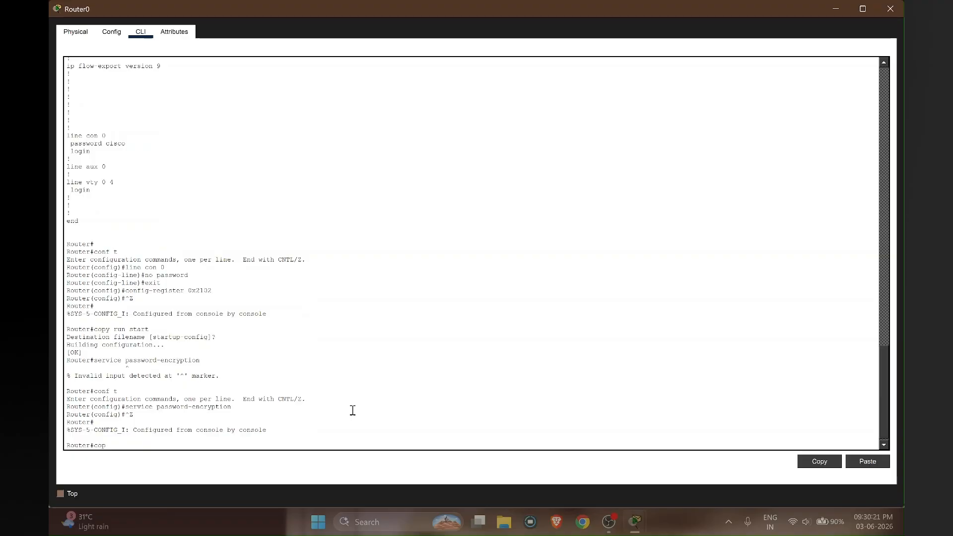
text(y run start)
key(Return)
key(Return)
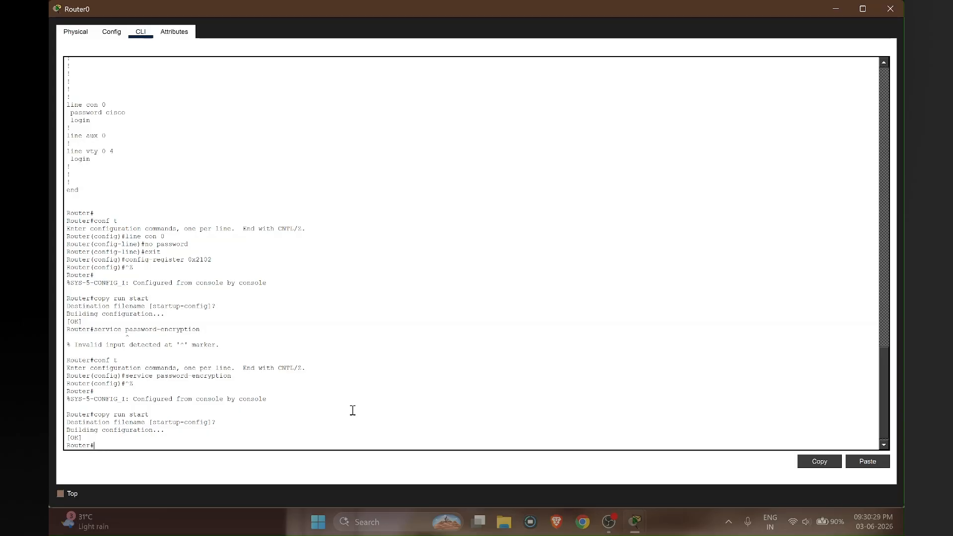
- Re-enter global configuration mode with conf t
text(line con)
key(BackSpace)
key(BackSpace)
key(BackSpace)
key(BackSpace)
key(BackSpace)
key(BackSpace)
key(BackSpace)
key(BackSpace)
text(conf t)
key(Return)
key(Return)
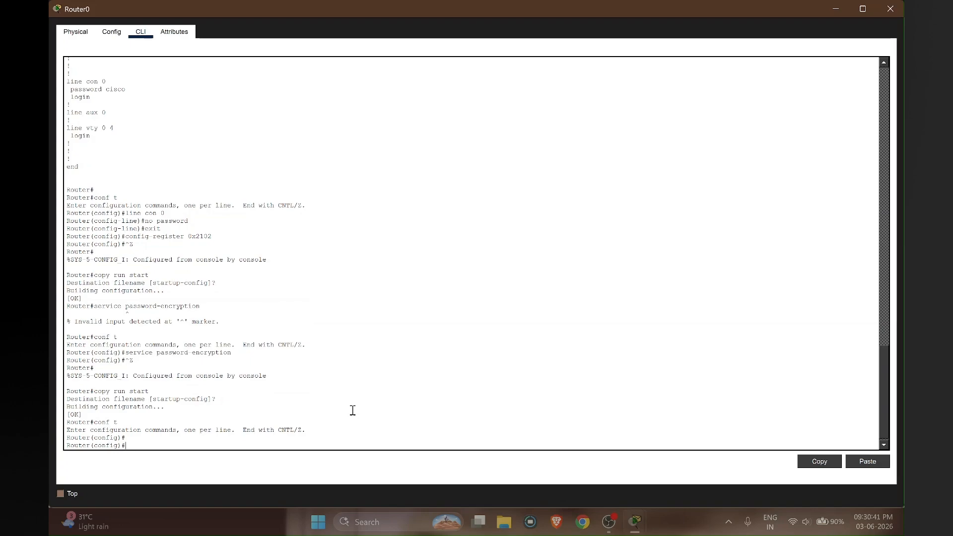
- Give console line 0 a new password and require login on it
text(line con 0)
key(Return)
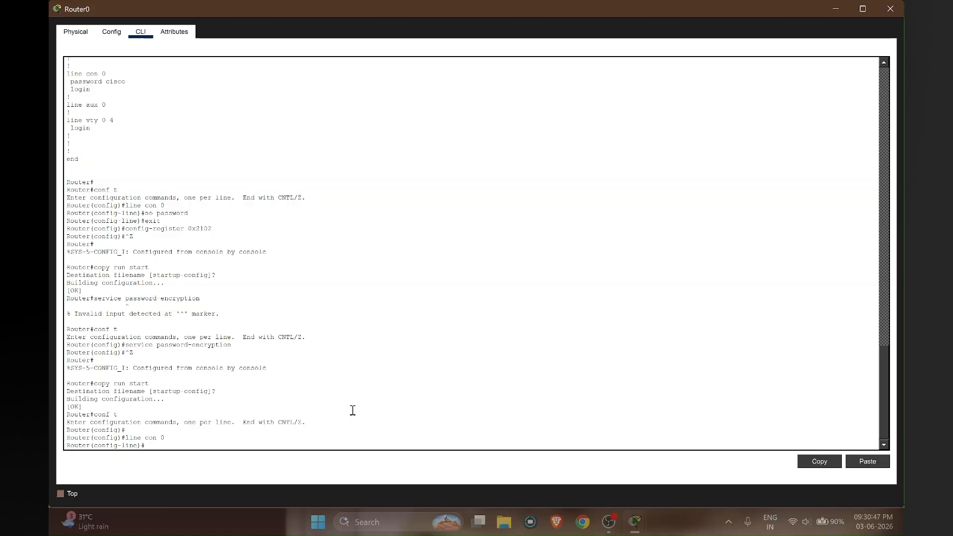
text(password)
drag(195, 212, 140, 213)
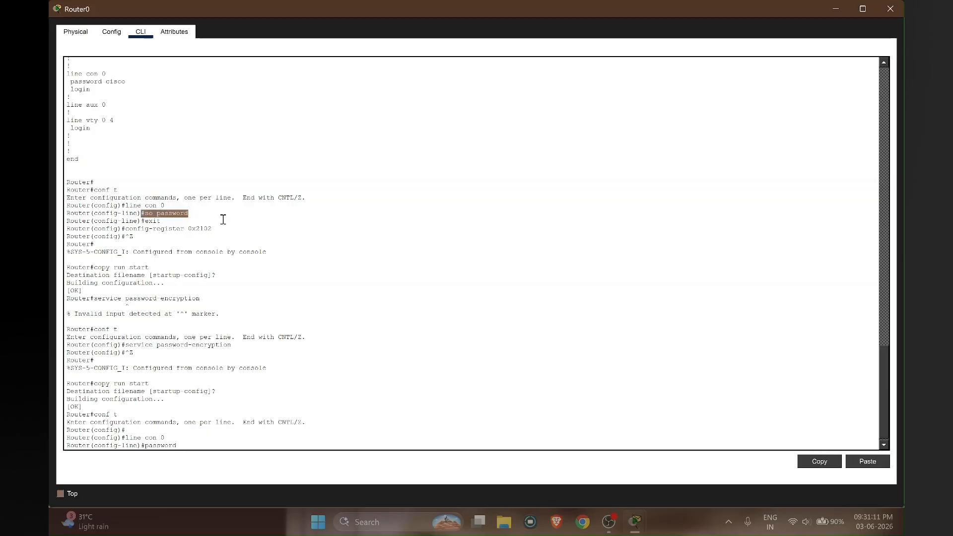
click(204, 442)
text(cisco123)
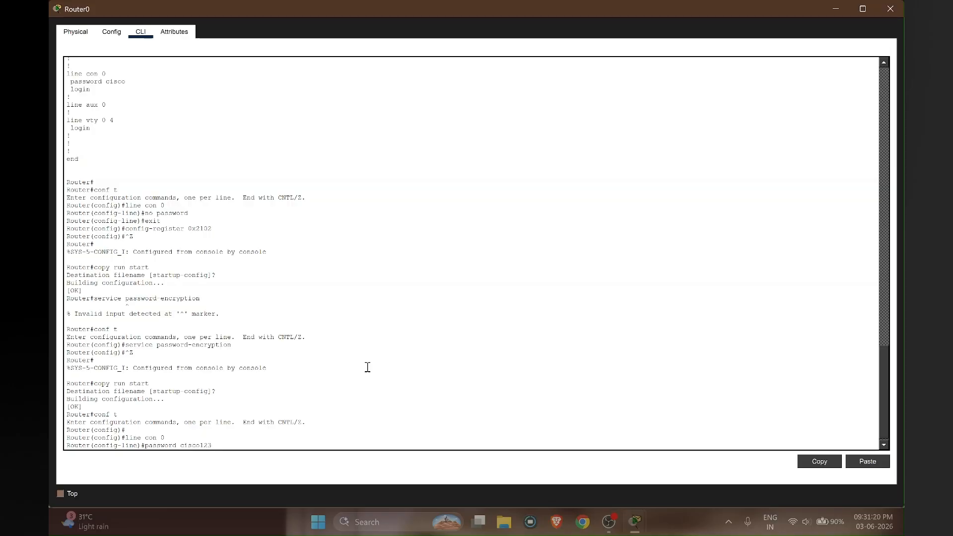
key(Return)
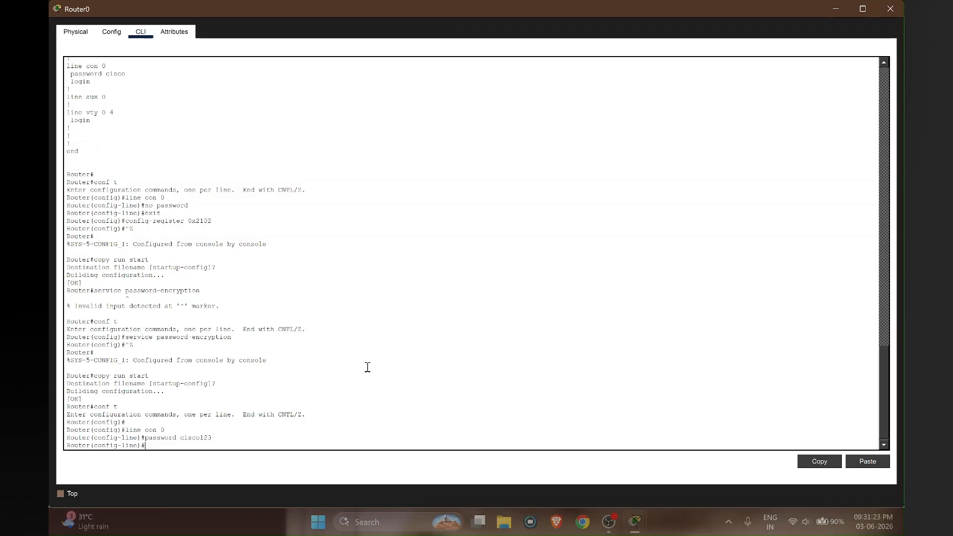
text(login)
key(Return)
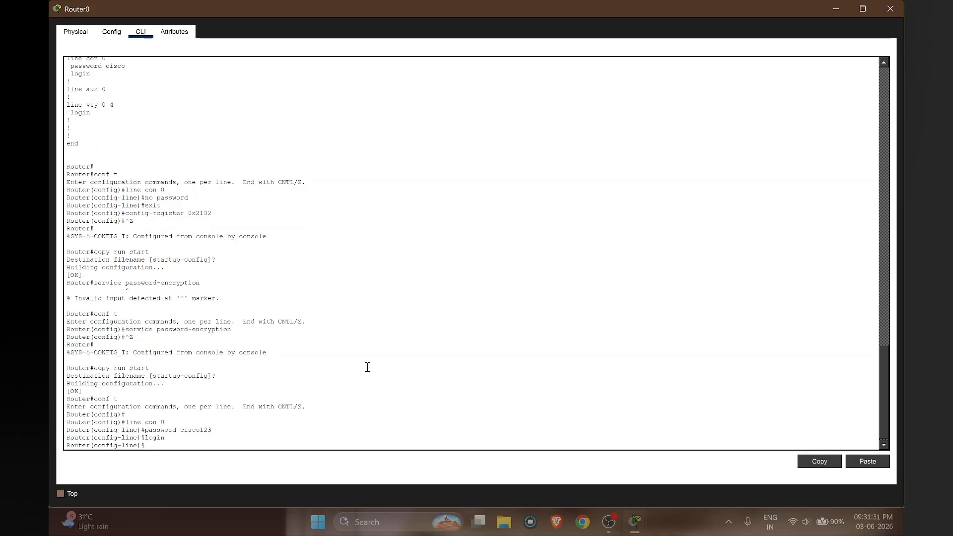
- Return to privileged mode and save to startup-config, accepting the default destination
key(ctrl+z)
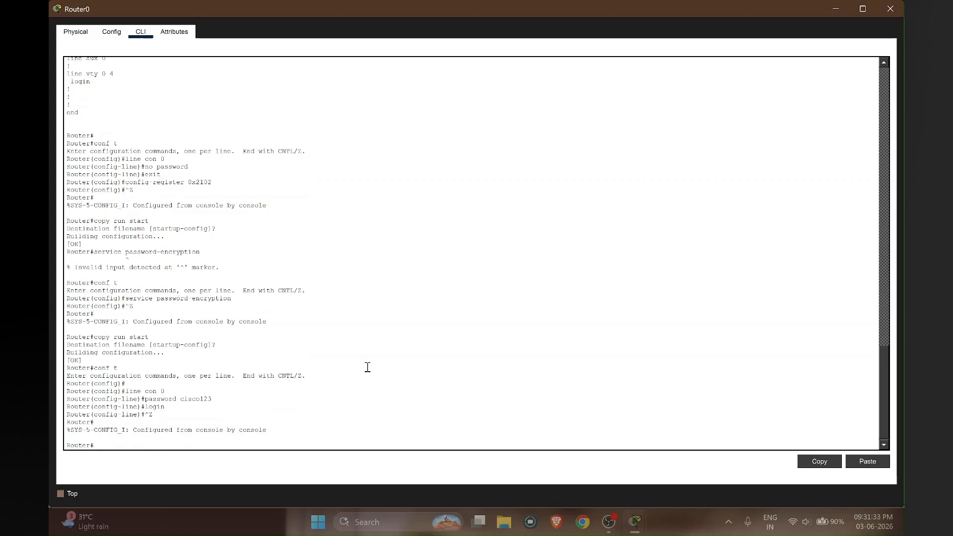
text(copy run start)
key(Return)
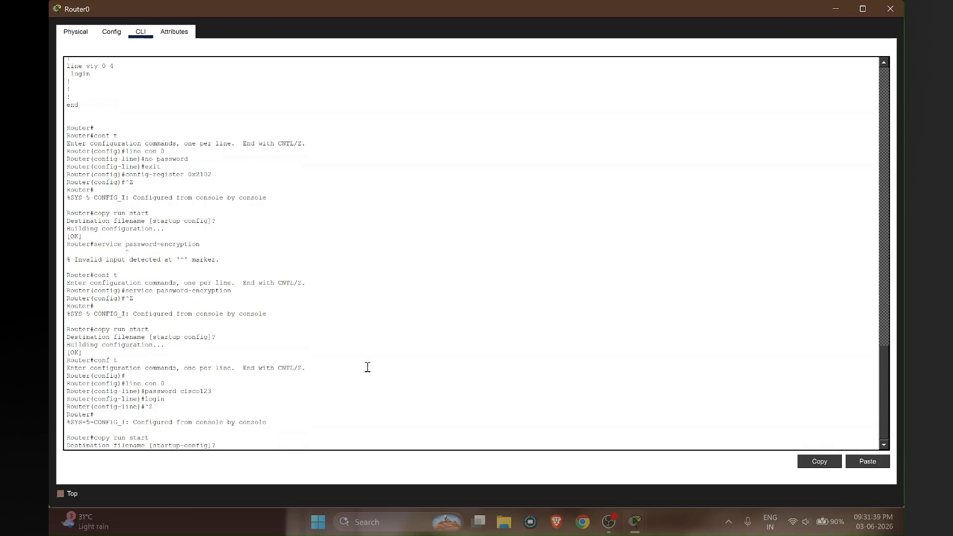
key(Return)
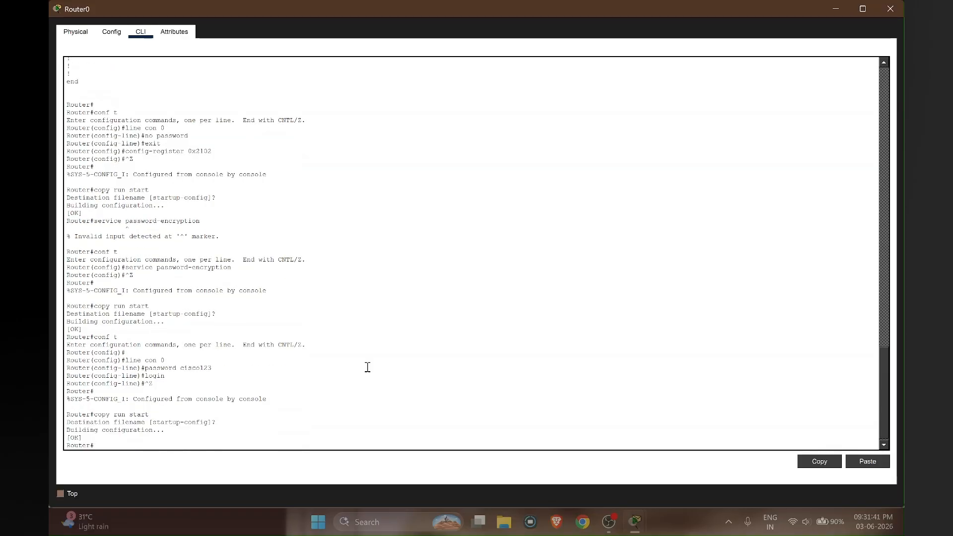
text(sh start)
- Display sh start and highlight the console line's type 7 encrypted password entry
key(Return)
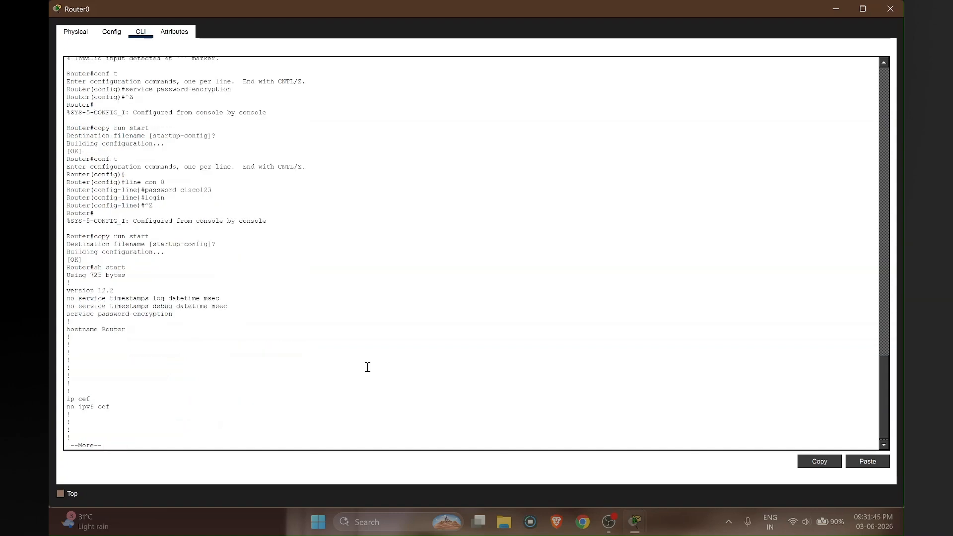
key(Return)
key(Return)
key(Return)
key(Return)
key(Return)
key(Return)
key(Return)
key(Return)
key(Return)
key(Return)
key(Return)
key(Return)
key(Return)
key(Return)
key(Return)
key(Return)
key(Return)
key(Return)
key(Return)
key(Return)
key(Return)
key(Return)
key(Return)
key(Return)
key(Return)
key(Return)
key(Return)
key(Return)
key(Return)
key(Return)
key(Return)
key(Return)
key(Return)
key(Return)
key(Return)
key(Return)
key(Return)
key(Return)
key(Return)
key(Return)
key(Return)
key(Return)
key(Return)
key(Return)
key(Return)
key(Return)
key(Return)
key(Return)
key(Return)
key(Return)
key(Return)
key(Return)
key(Return)
key(Return)
key(Return)
key(Return)
key(Return)
key(Return)
key(Return)
key(Return)
key(Return)
key(Return)
key(Return)
key(Return)
key(Return)
key(Return)
key(Return)
key(Return)
key(Return)
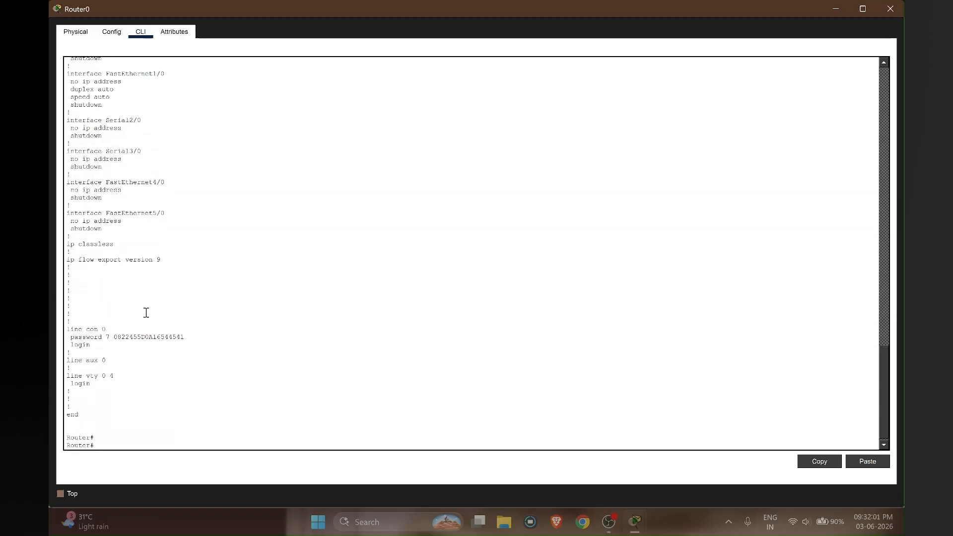
drag(184, 338, 88, 346)
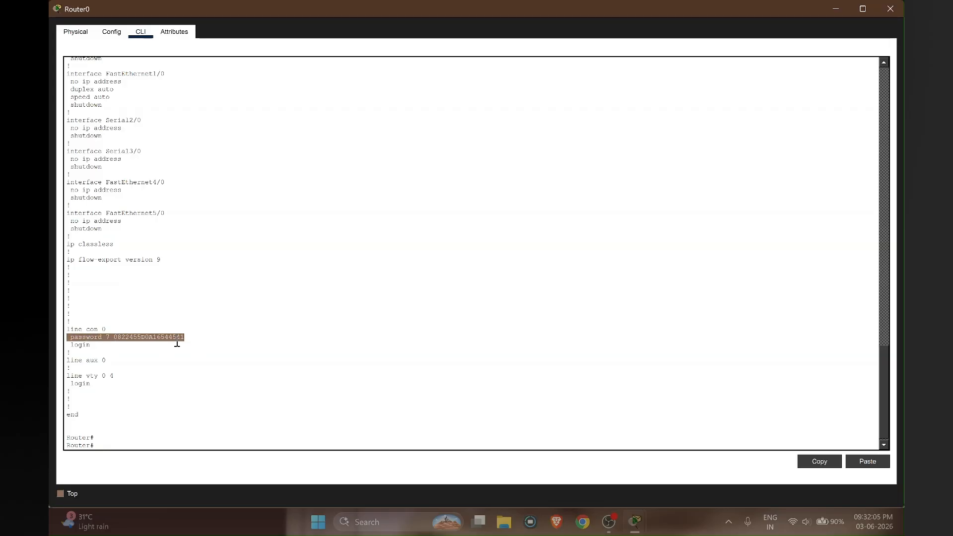
click(190, 337)
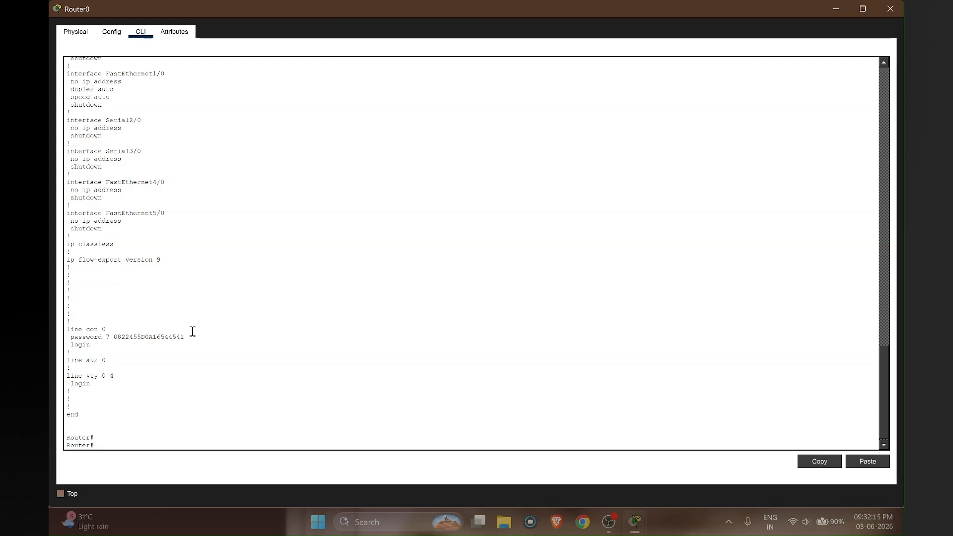
drag(191, 337, 60, 337)
click(129, 374)
click(132, 376)
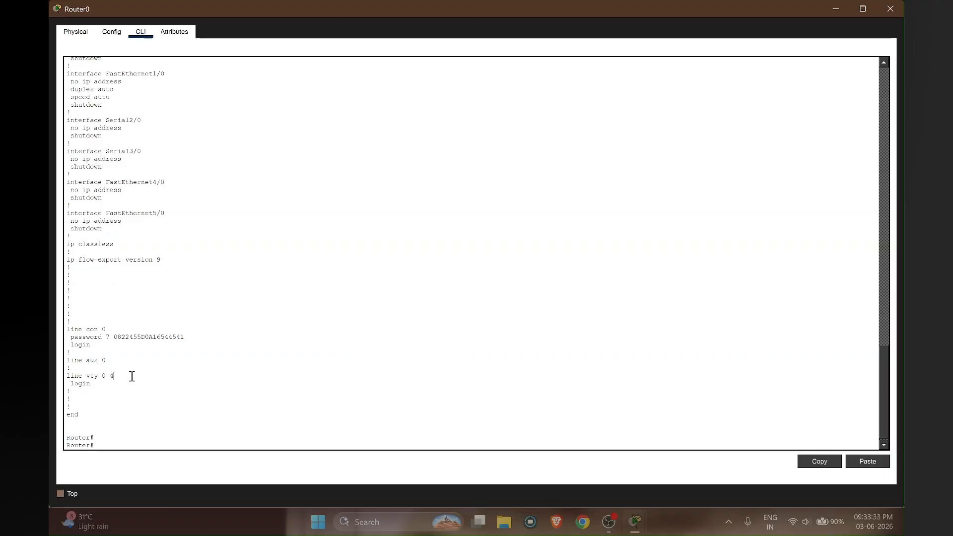